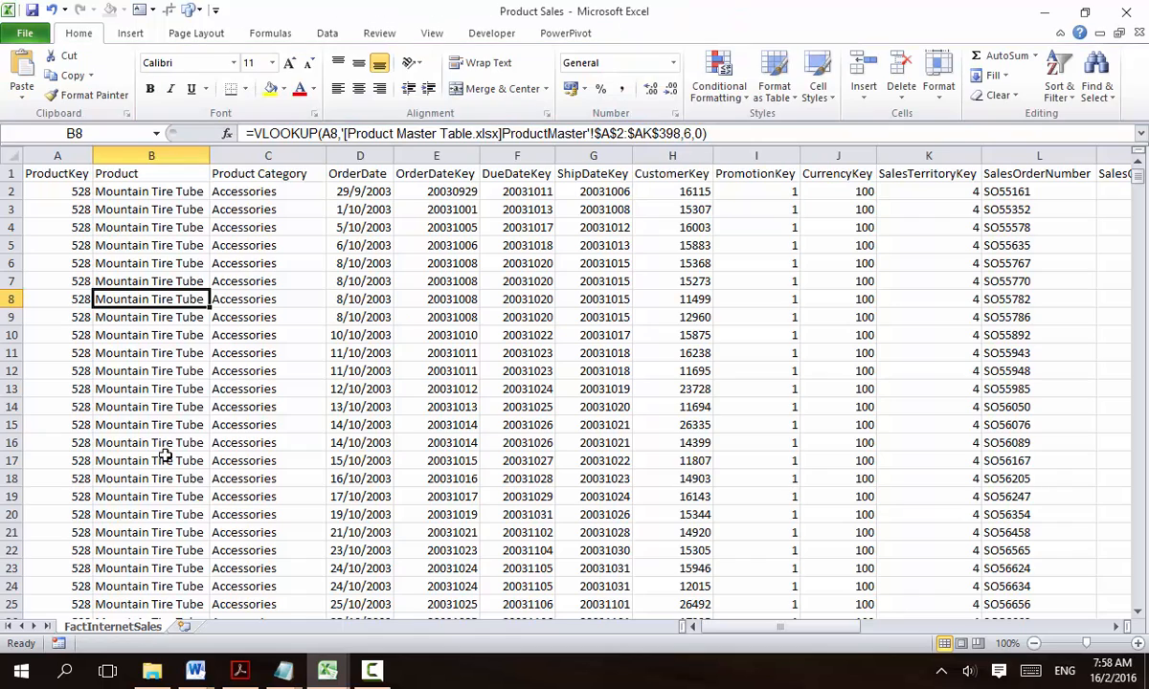
- Delete the Product and Product Category columns from the FactInternetSales sheet of the Product Sales workbook
left_click(212, 279)
left_click(138, 259)
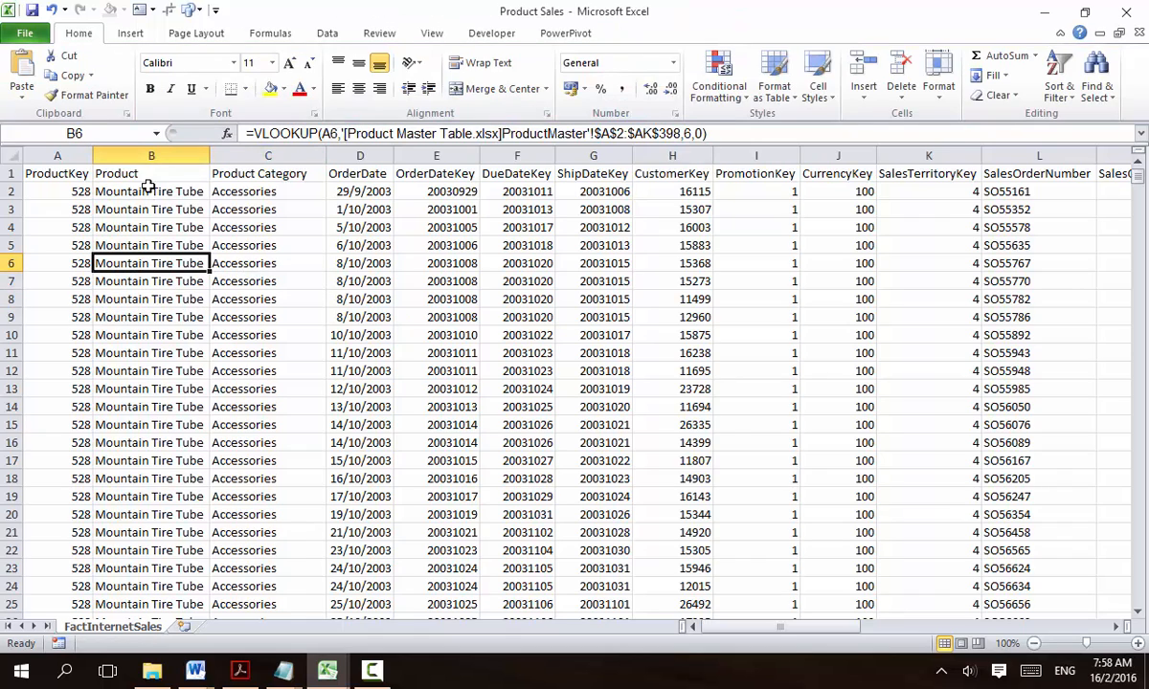
left_click_drag(142, 144, 258, 141)
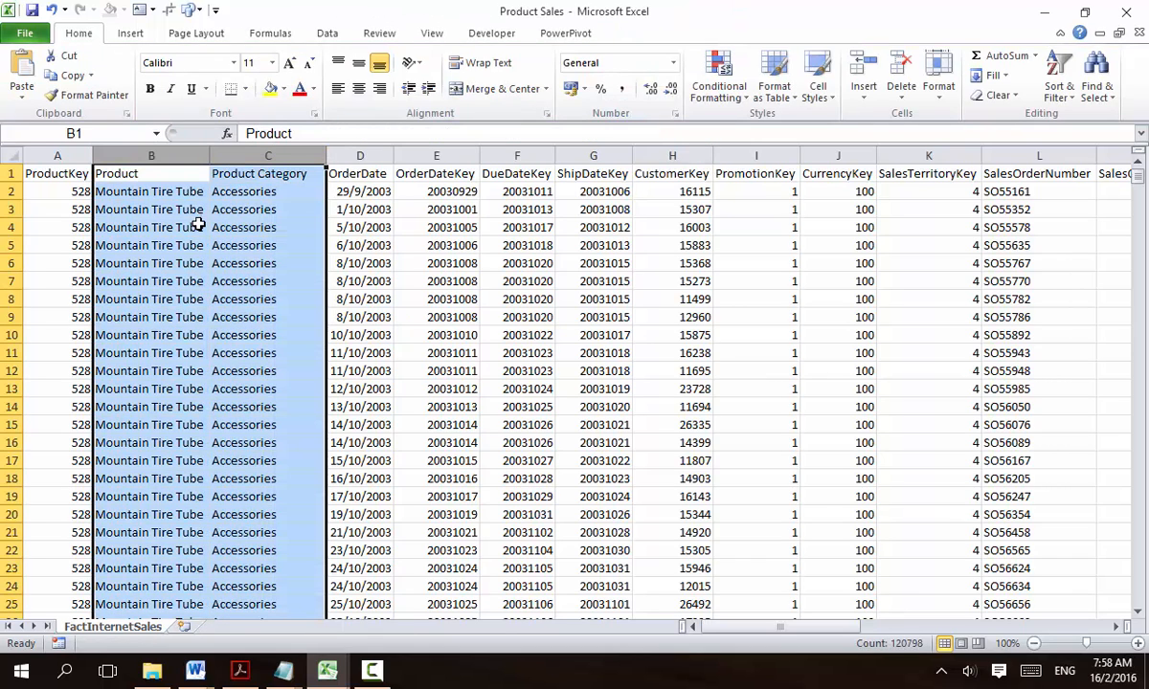
right_click(71, 226)
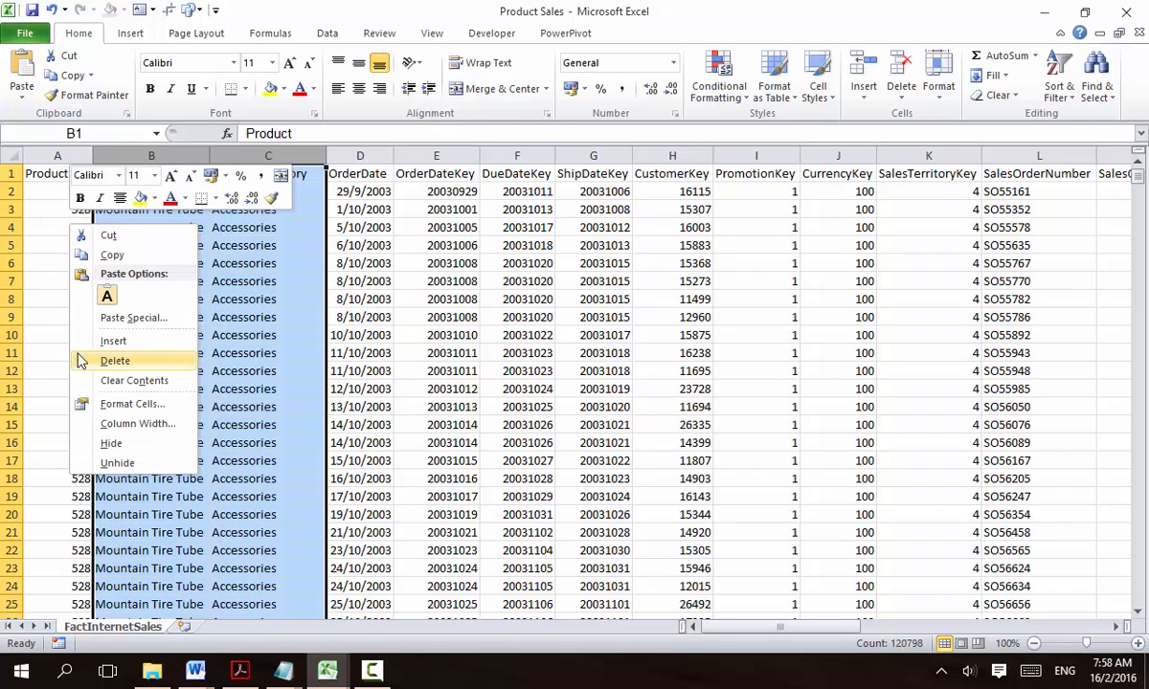
left_click(131, 360)
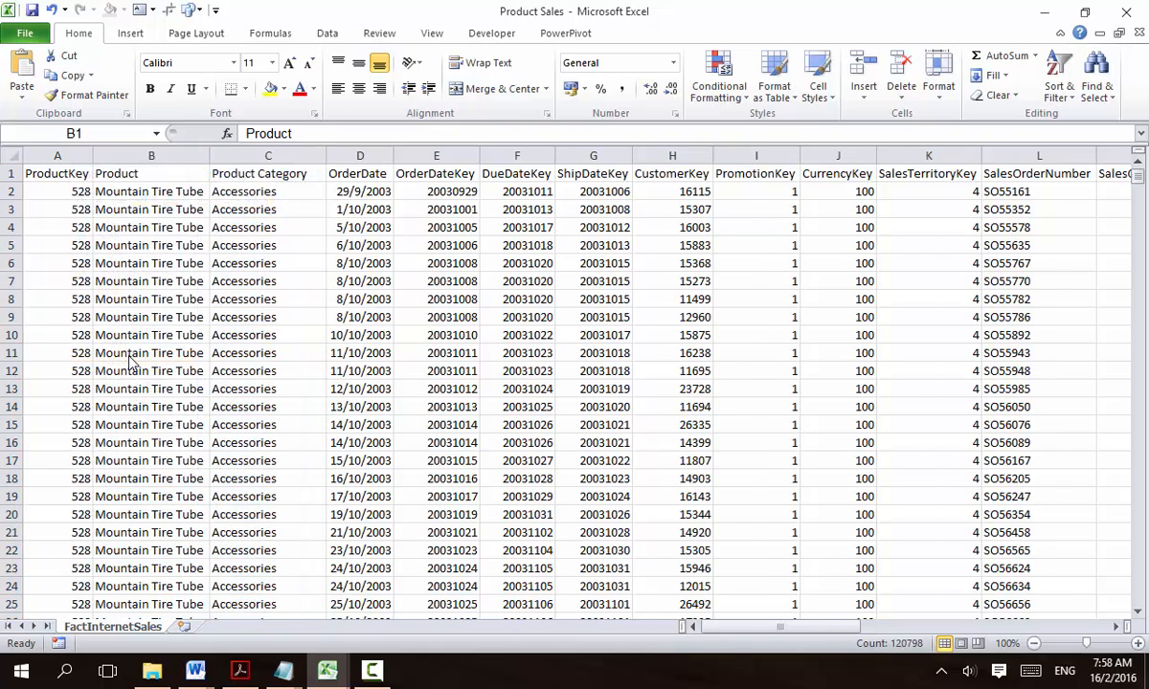
left_click(161, 373)
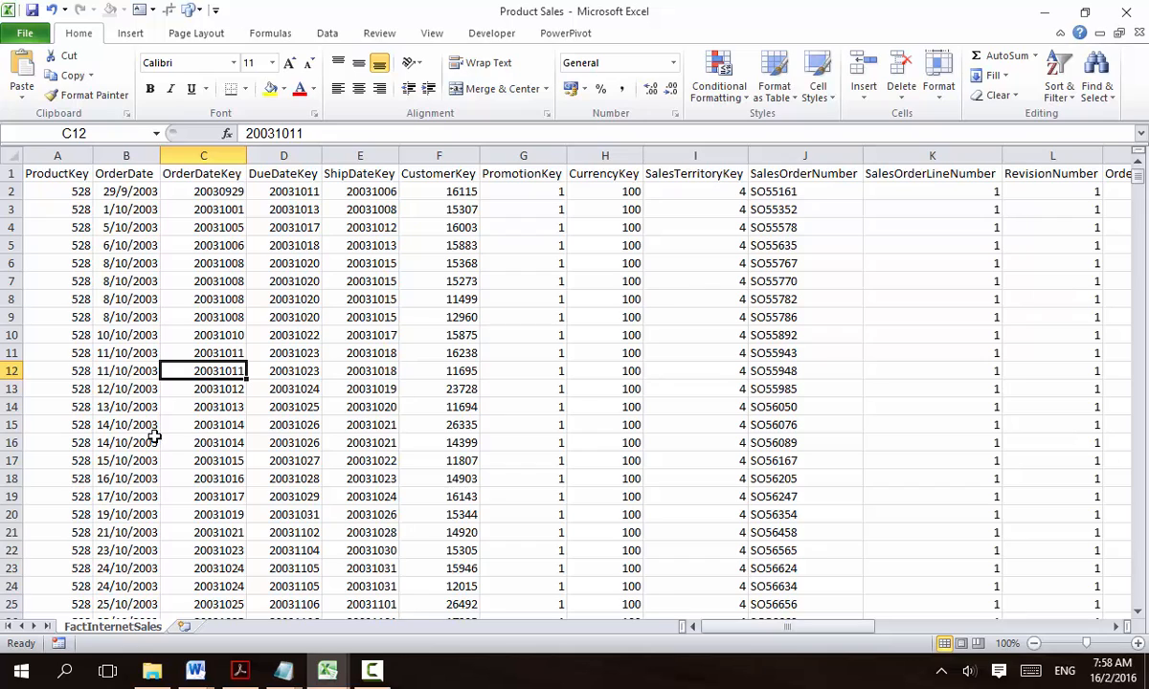
- Examine the sales records down to the end of the data, and bring up the Product Master Table workbook to view its columns
left_click(80, 353)
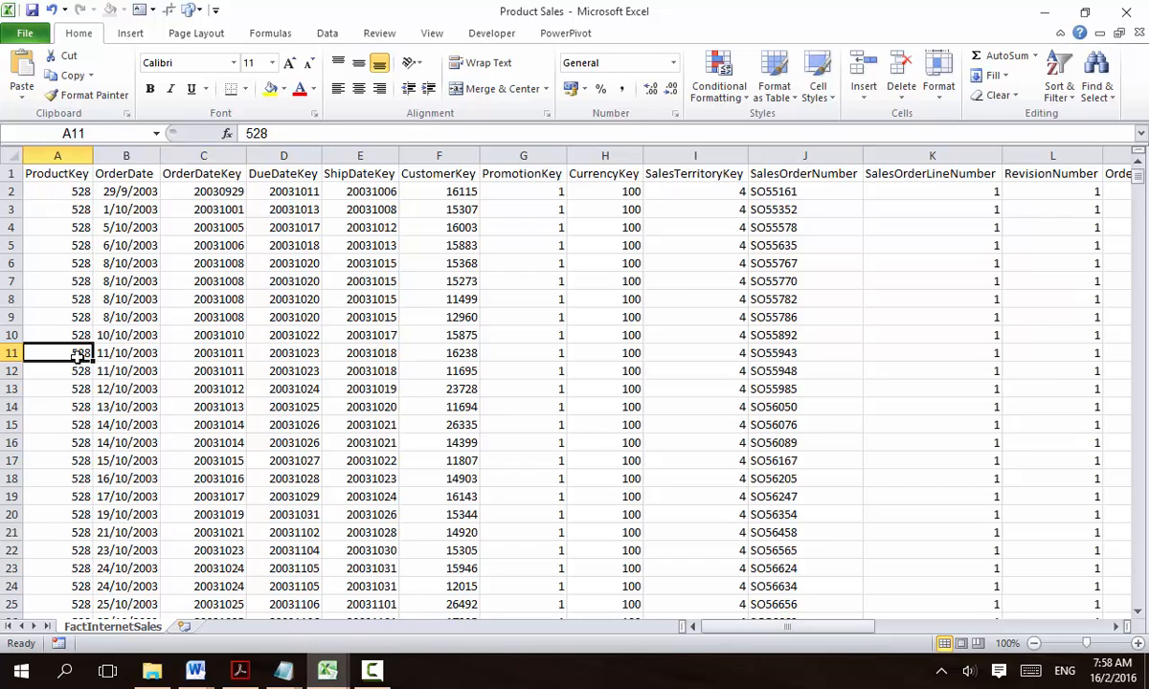
key("ctrl+Down")
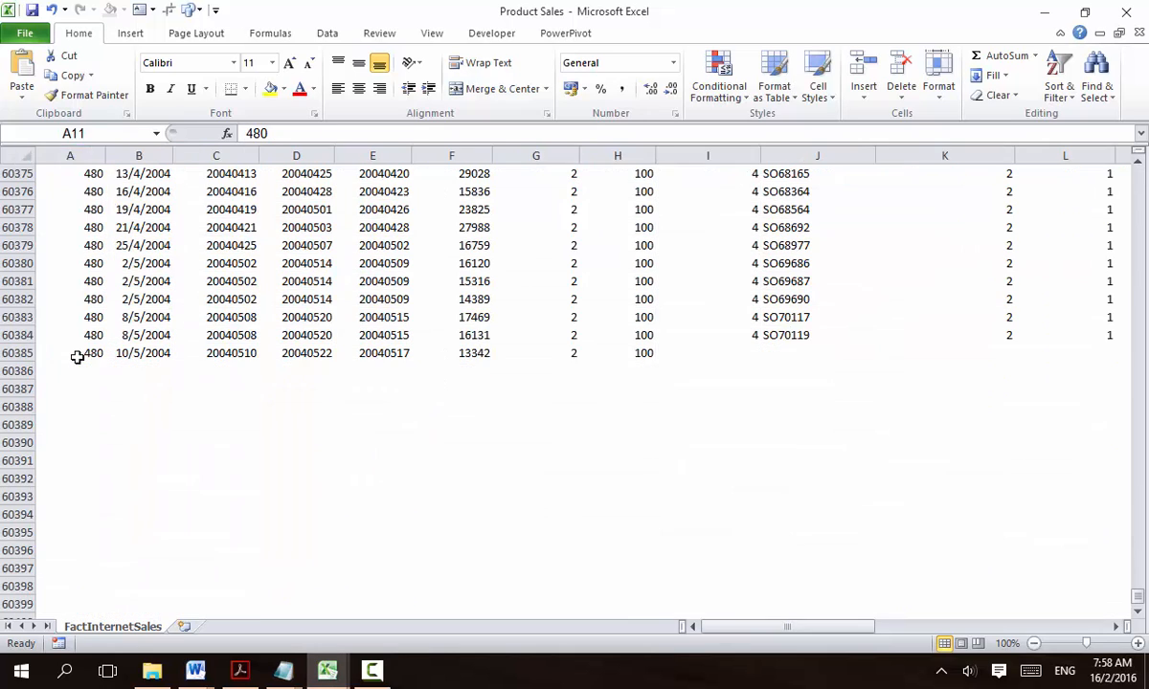
left_click(116, 438)
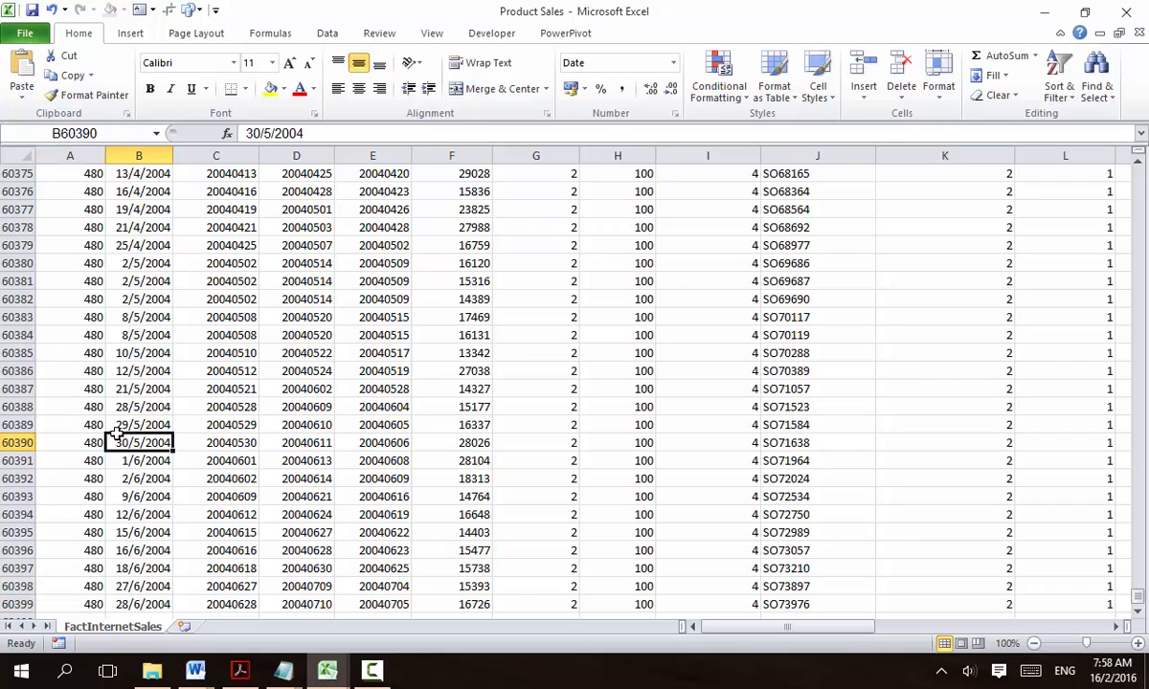
key("ctrl+Home")
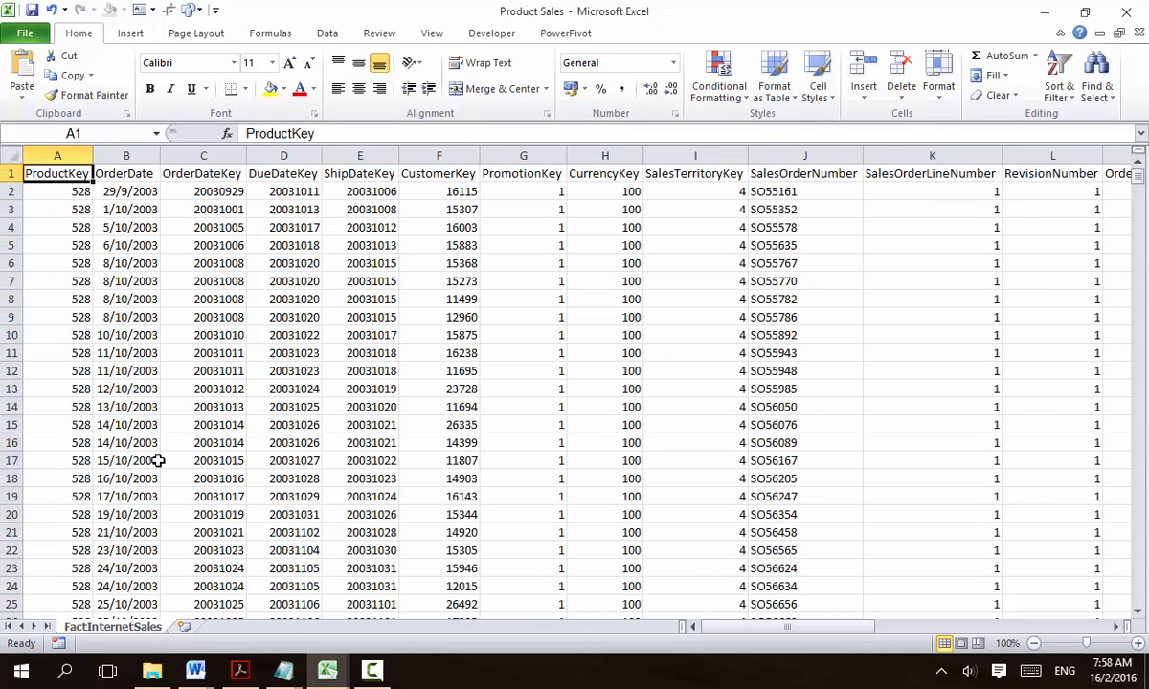
mouse_move(329, 675)
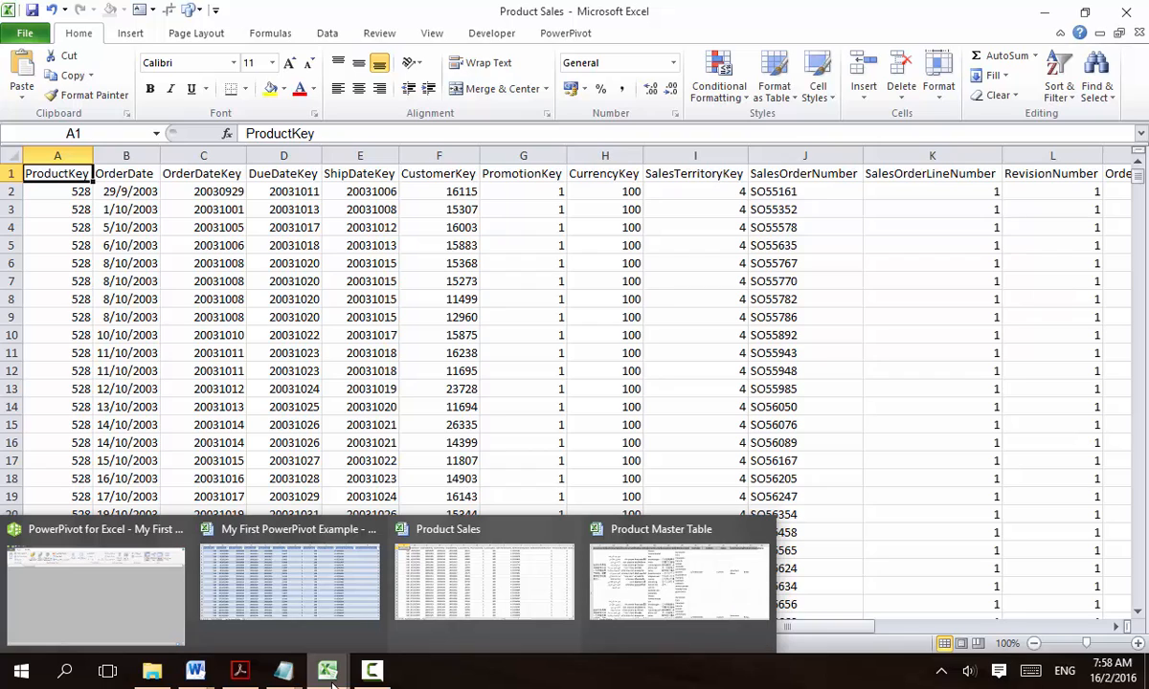
left_click(287, 298)
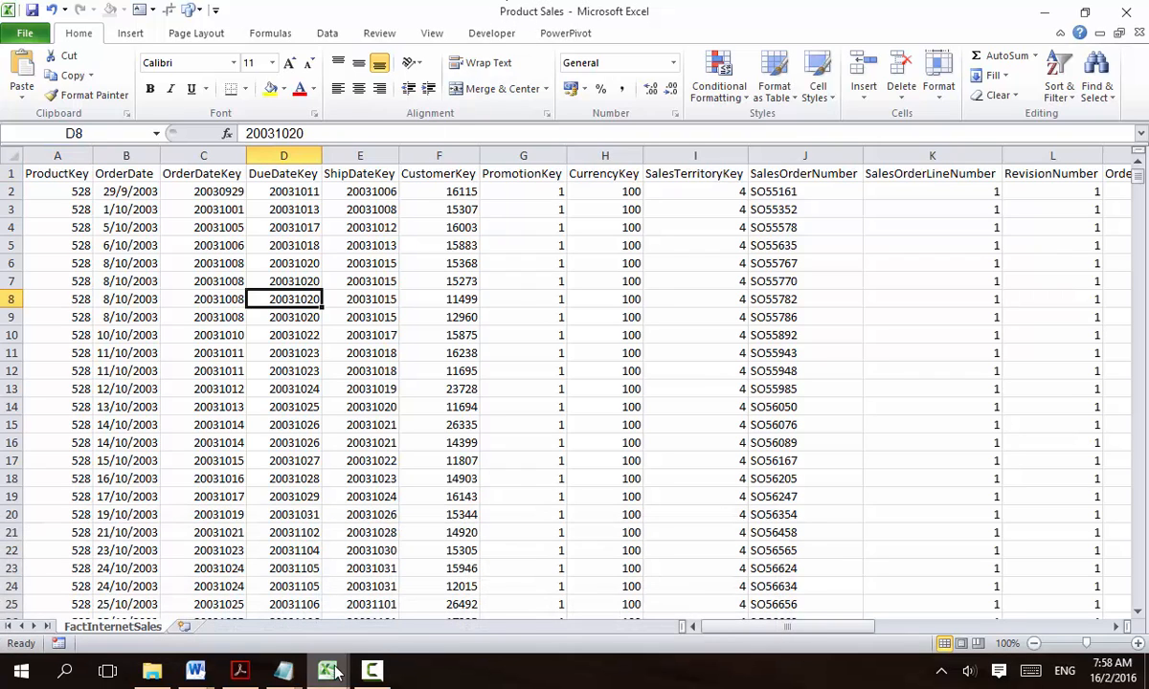
mouse_move(327, 670)
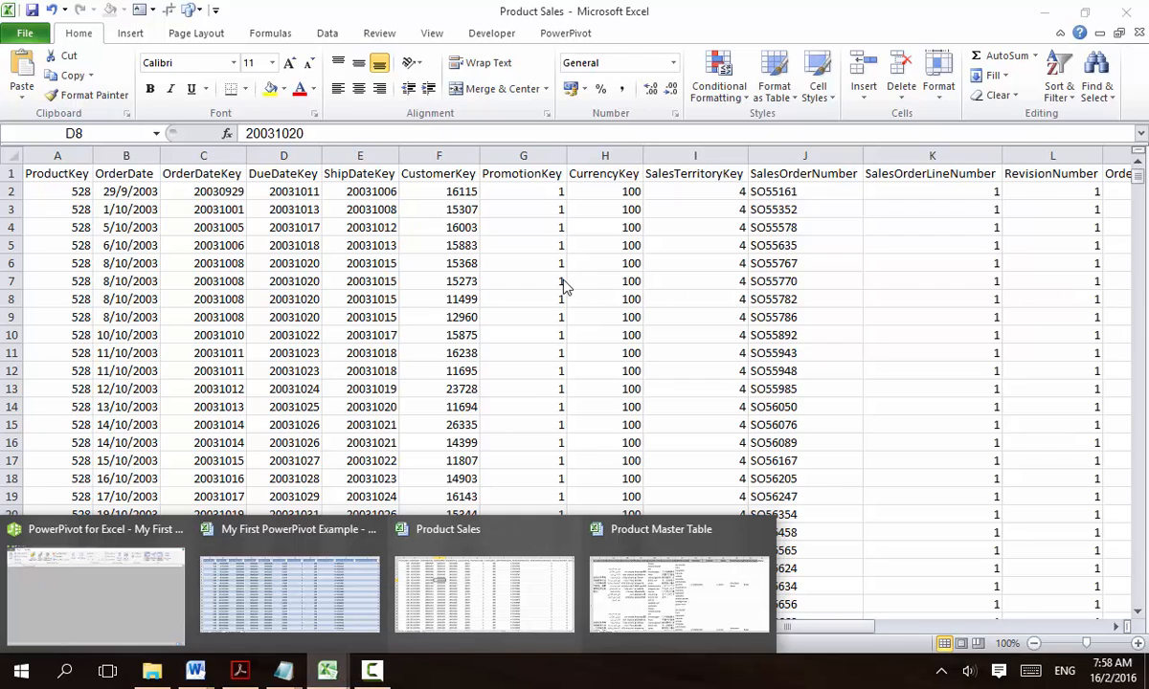
mouse_move(690, 573)
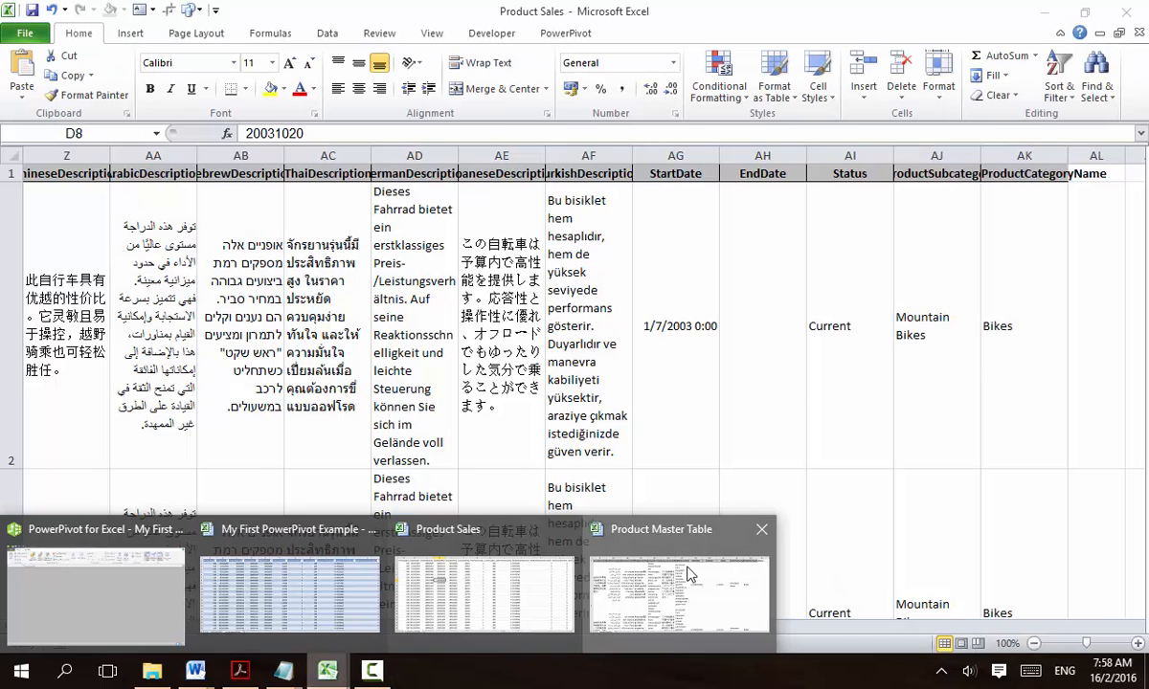
left_click(690, 573)
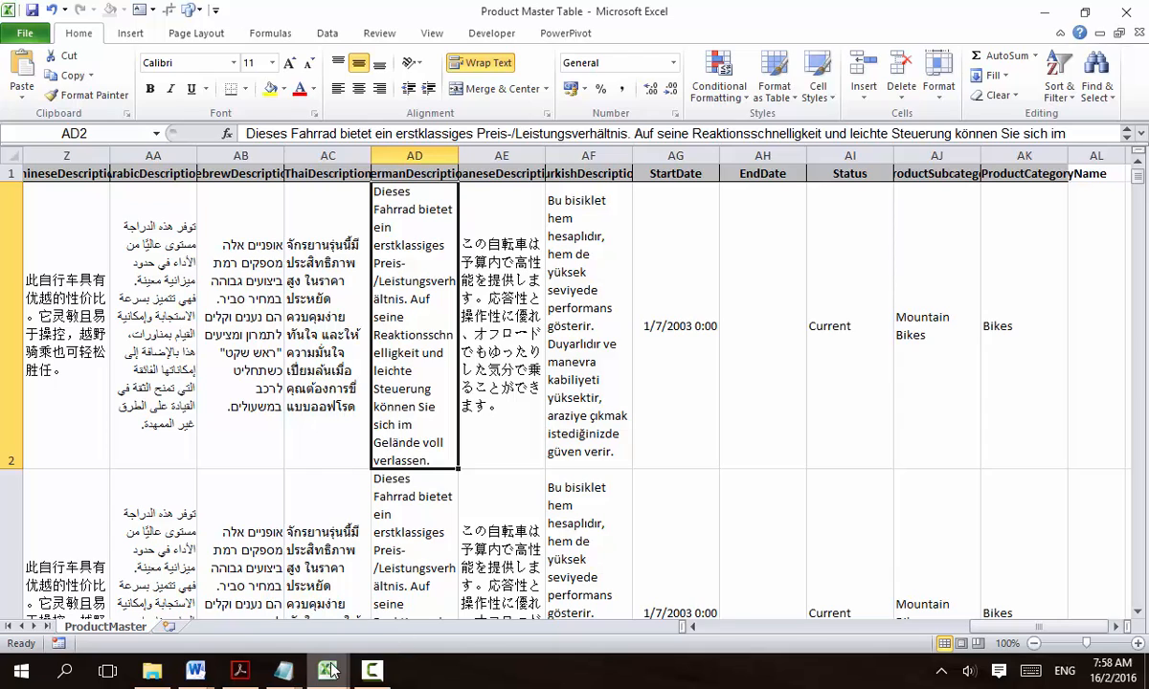
- Create a PowerPivot linked table from the FactInternetSales table in the My First PowerPivot Example workbook
mouse_move(328, 670)
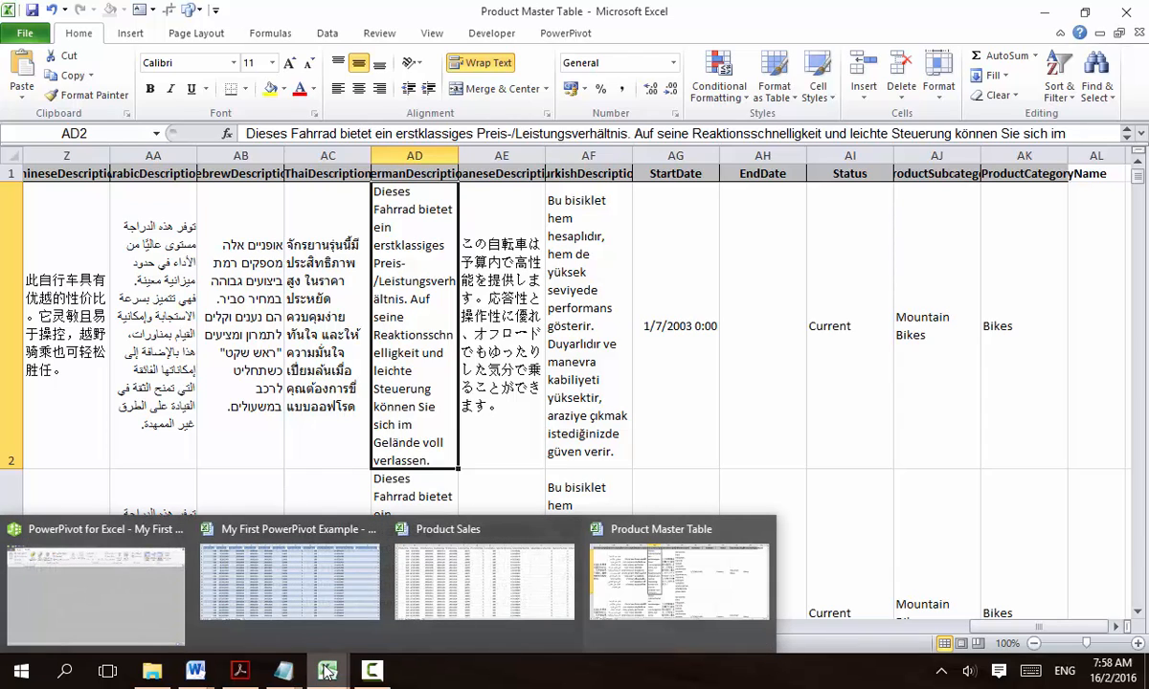
left_click(256, 575)
left_click(142, 456)
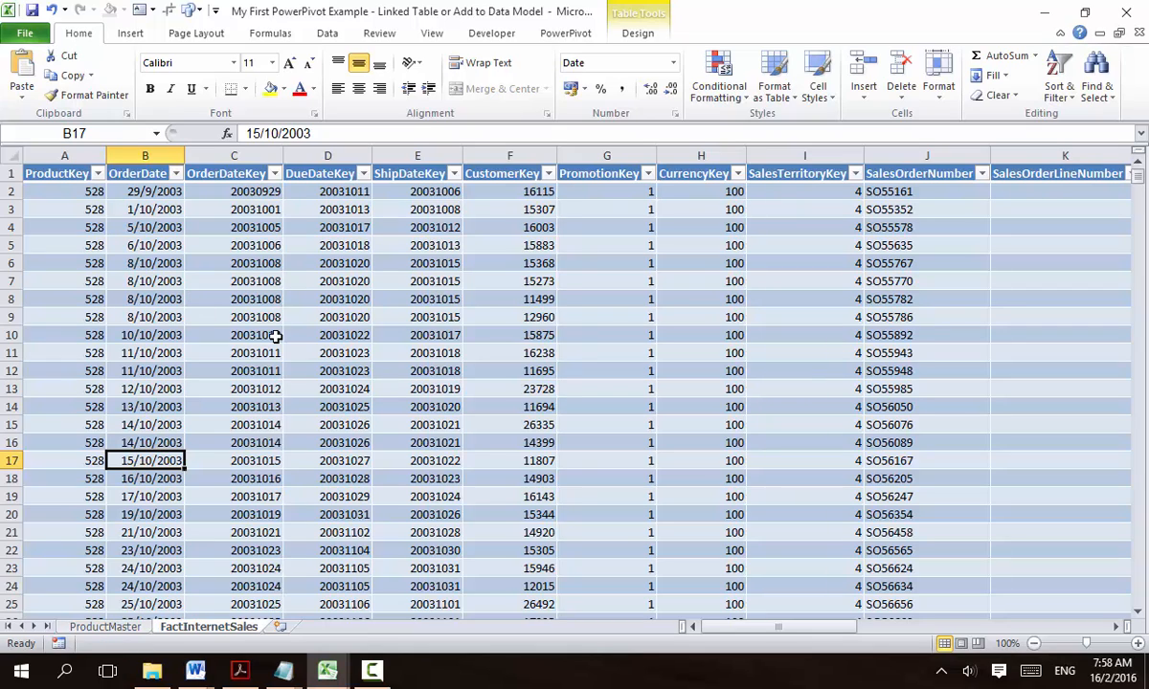
left_click(106, 627)
left_click(191, 627)
left_click(244, 278)
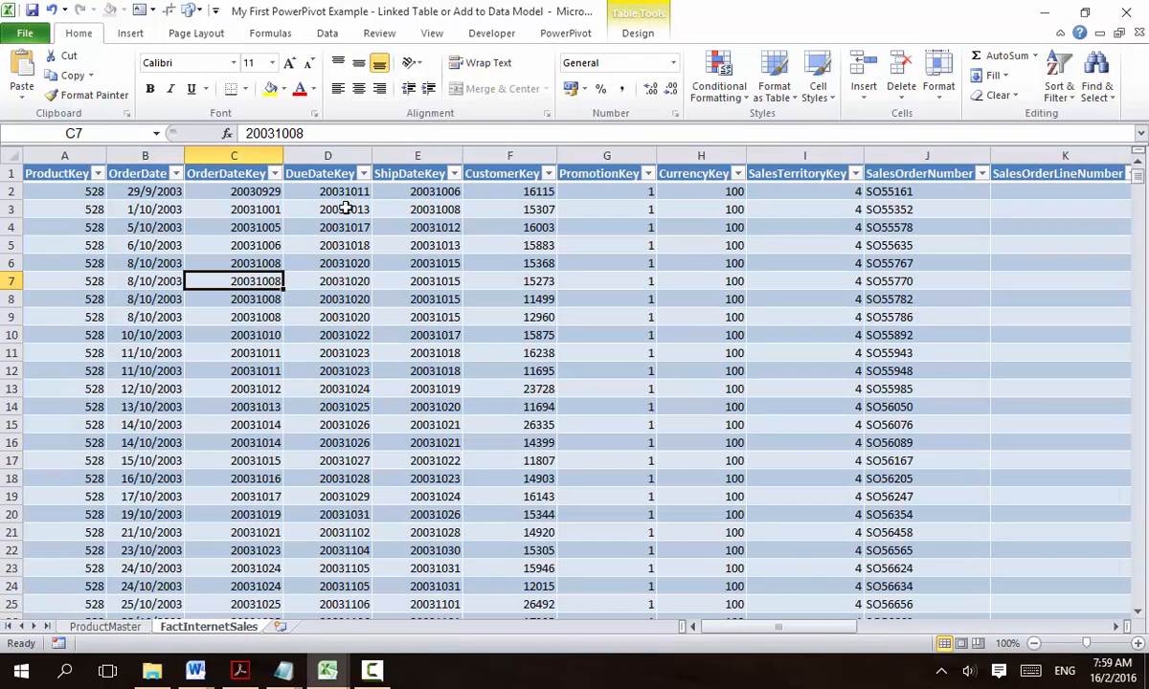
left_click(567, 34)
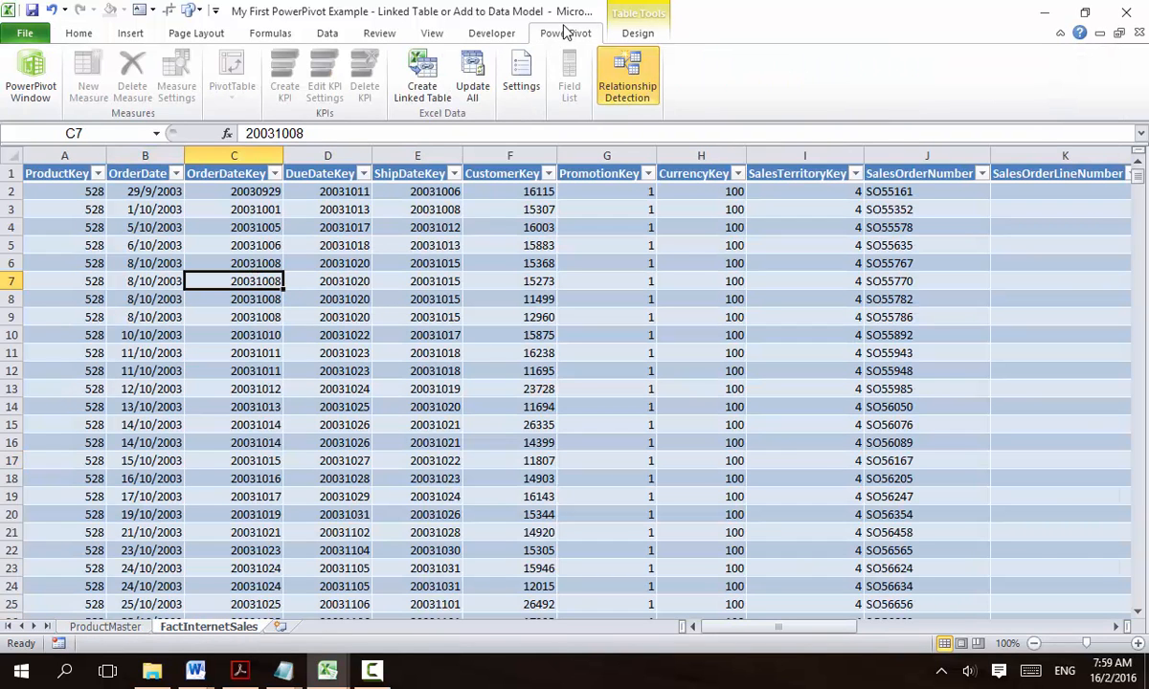
left_click(422, 86)
left_click(420, 88)
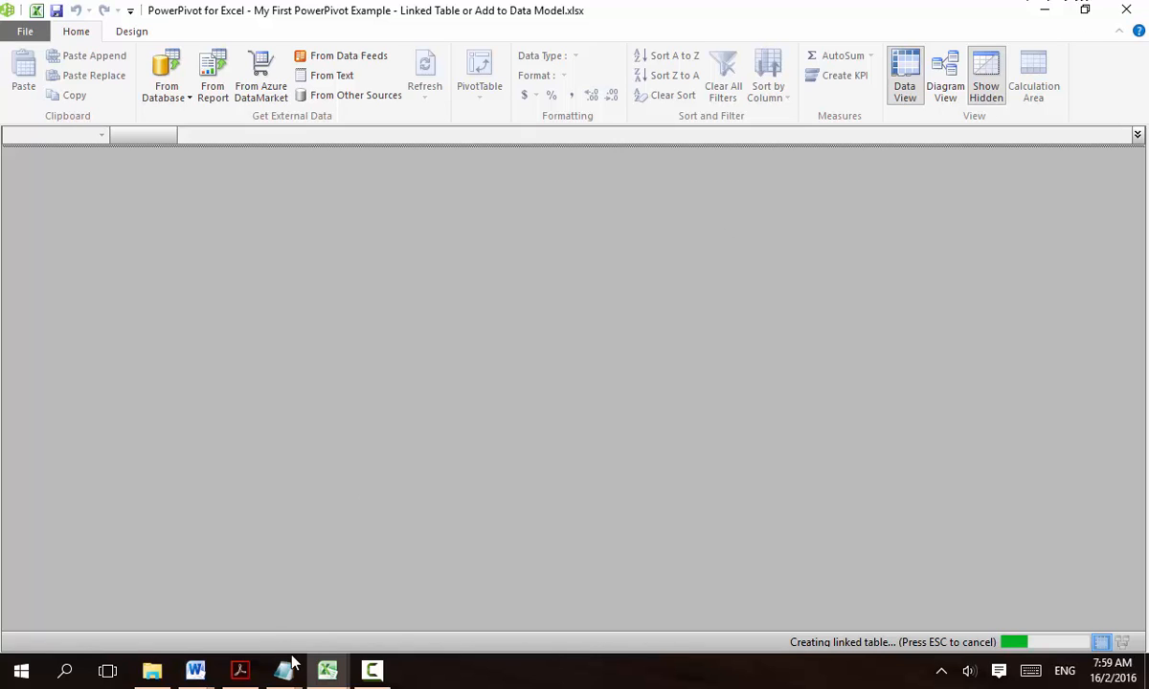
- Try to create a second PowerPivot linked table from the ProductMaster sheet of the My First PowerPivot Example workbook
left_click(327, 671)
mouse_move(325, 673)
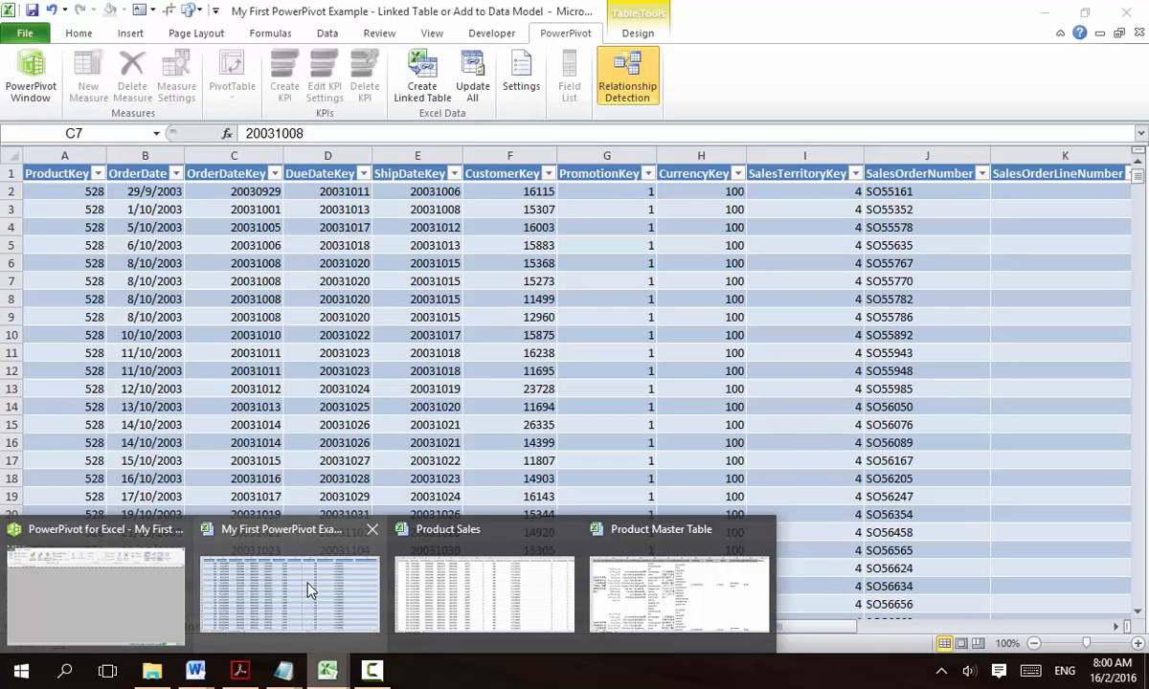
left_click(302, 588)
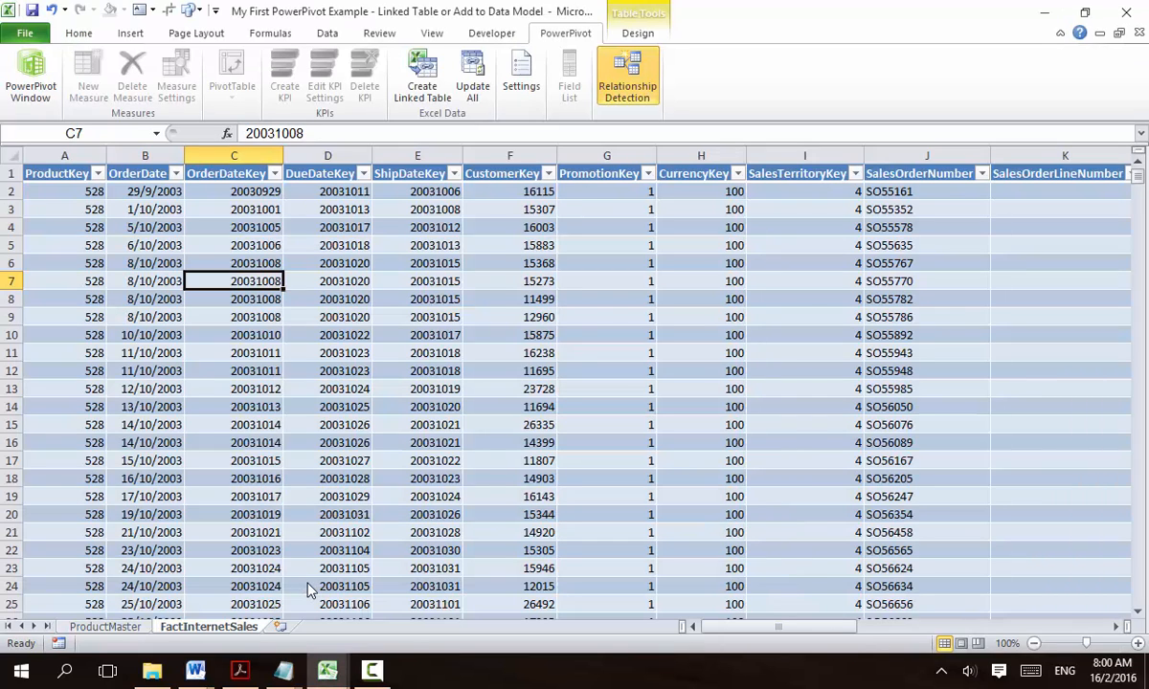
left_click(298, 422)
left_click(106, 628)
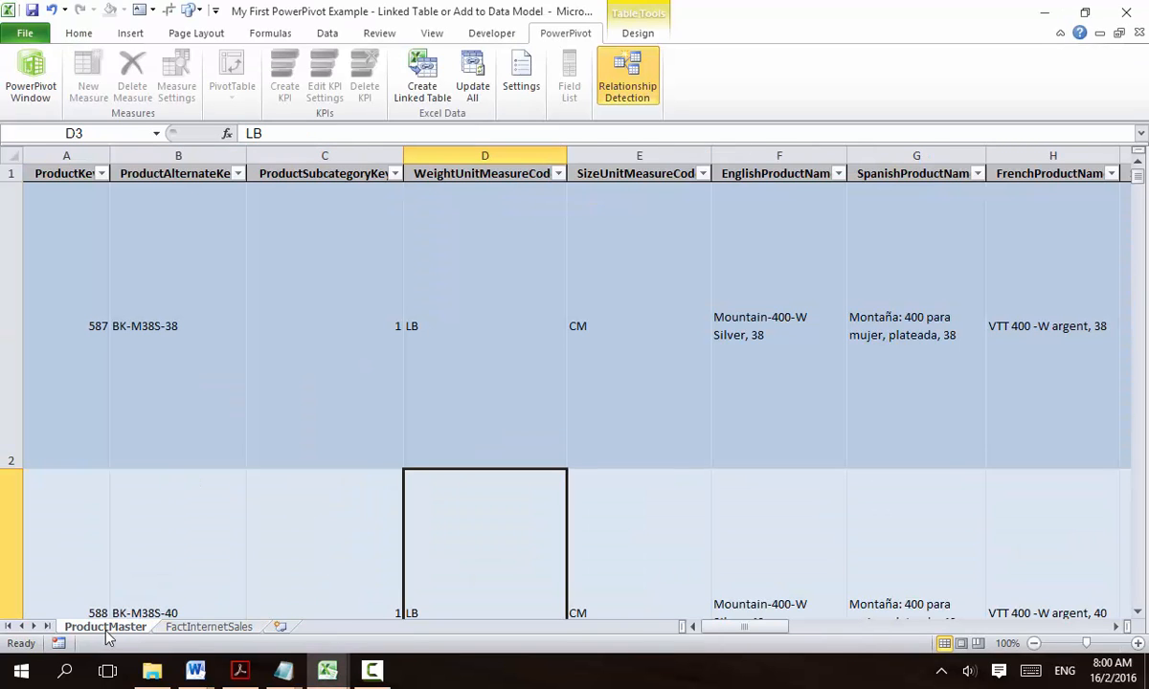
left_click(145, 357)
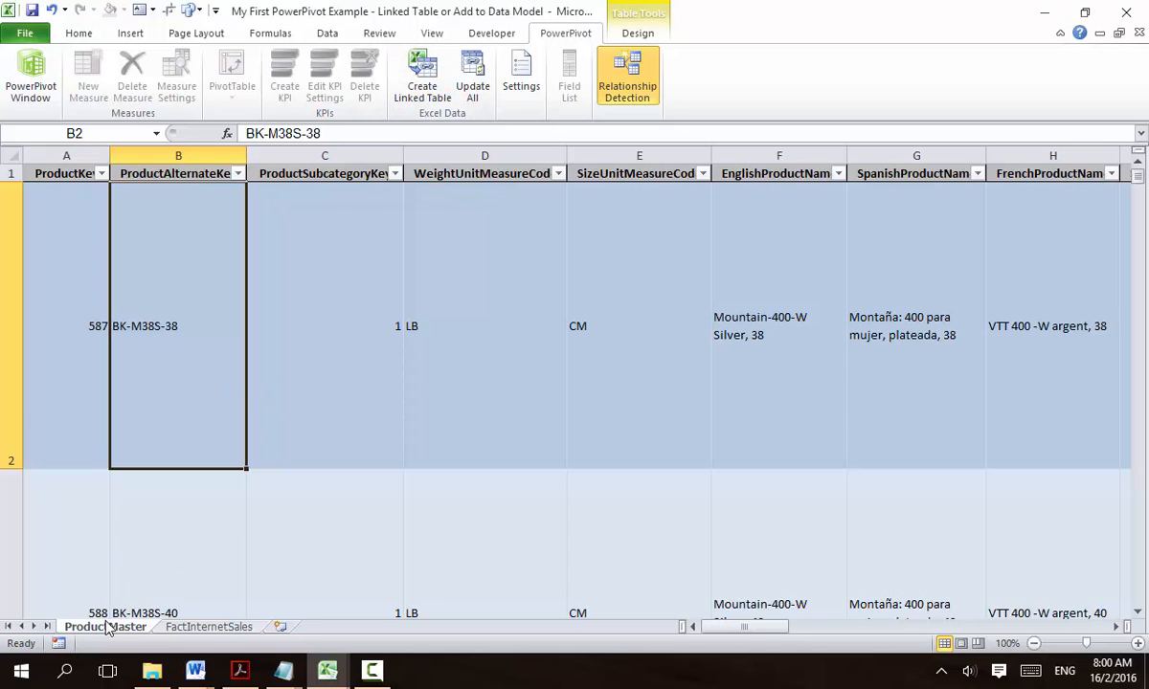
left_click(433, 91)
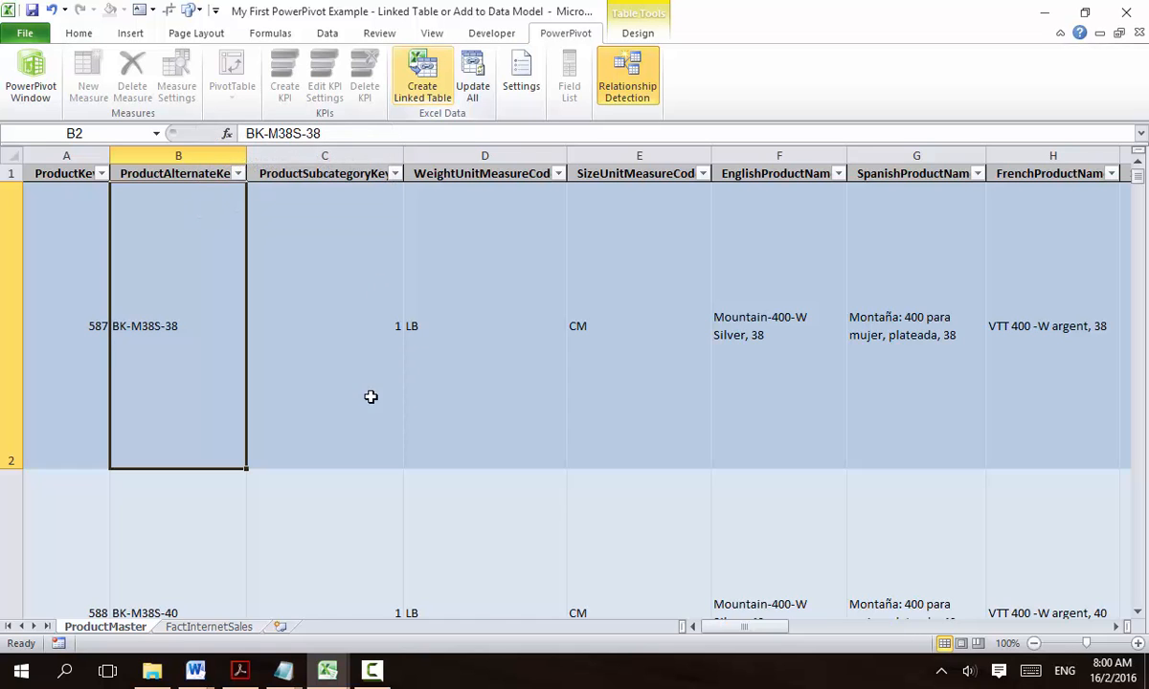
mouse_move(327, 671)
left_click(622, 587)
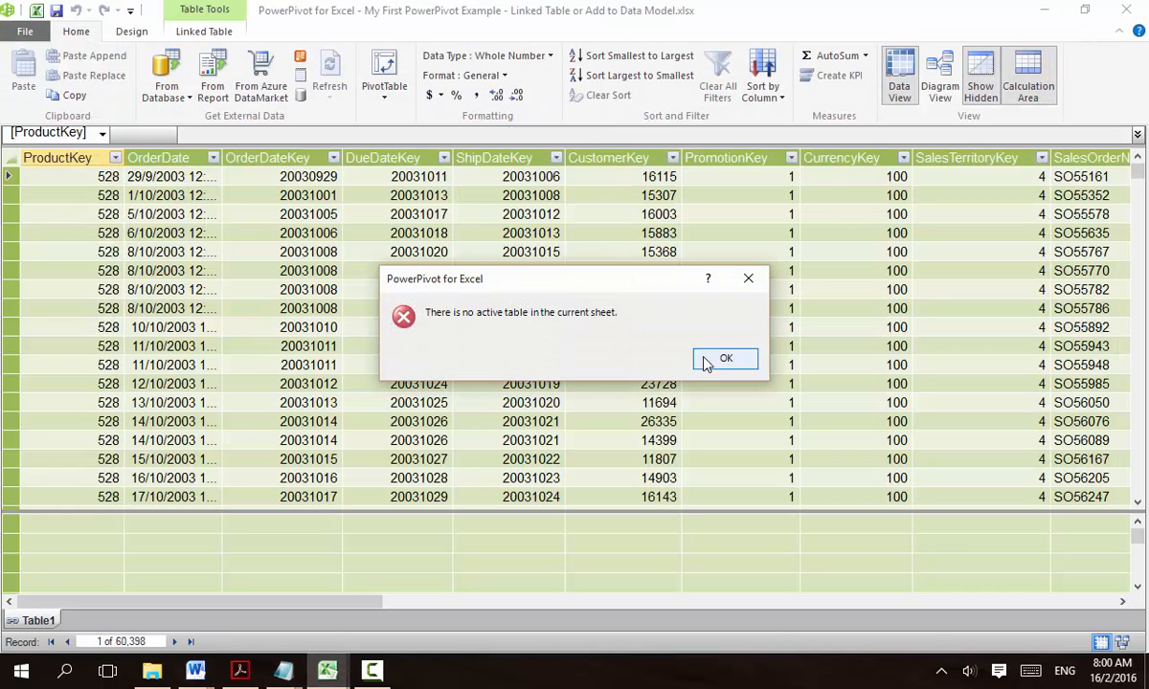
left_click(725, 359)
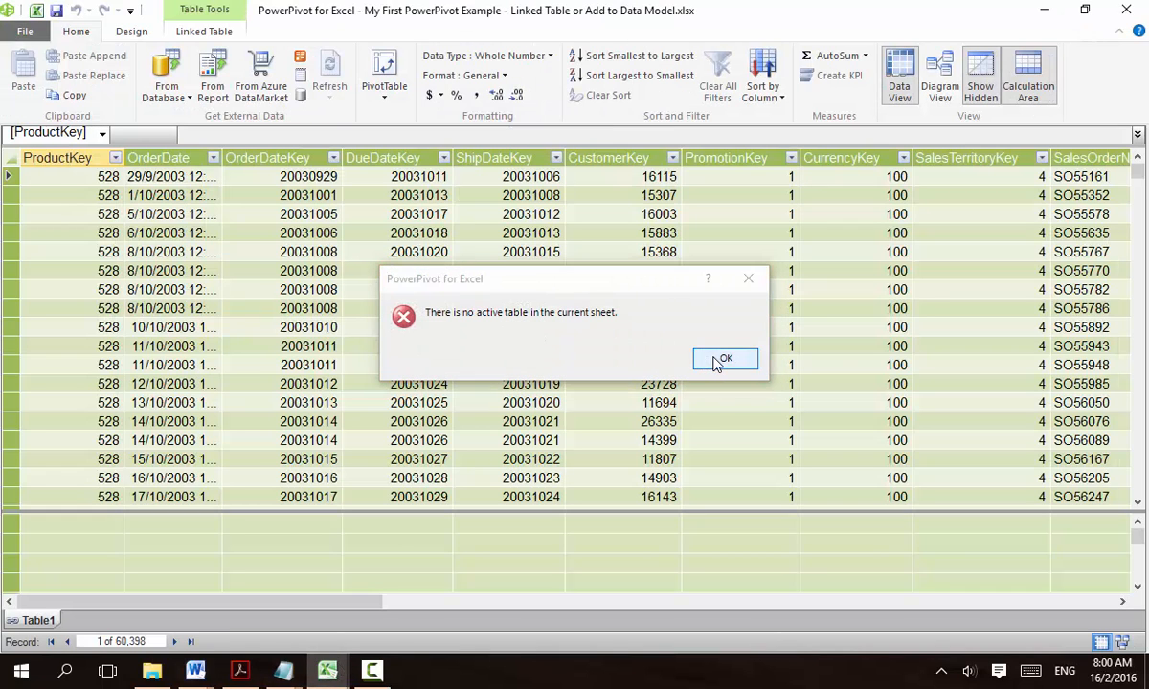
- Rename the linked table Table1 in the PowerPivot window as Sales
left_click(162, 421)
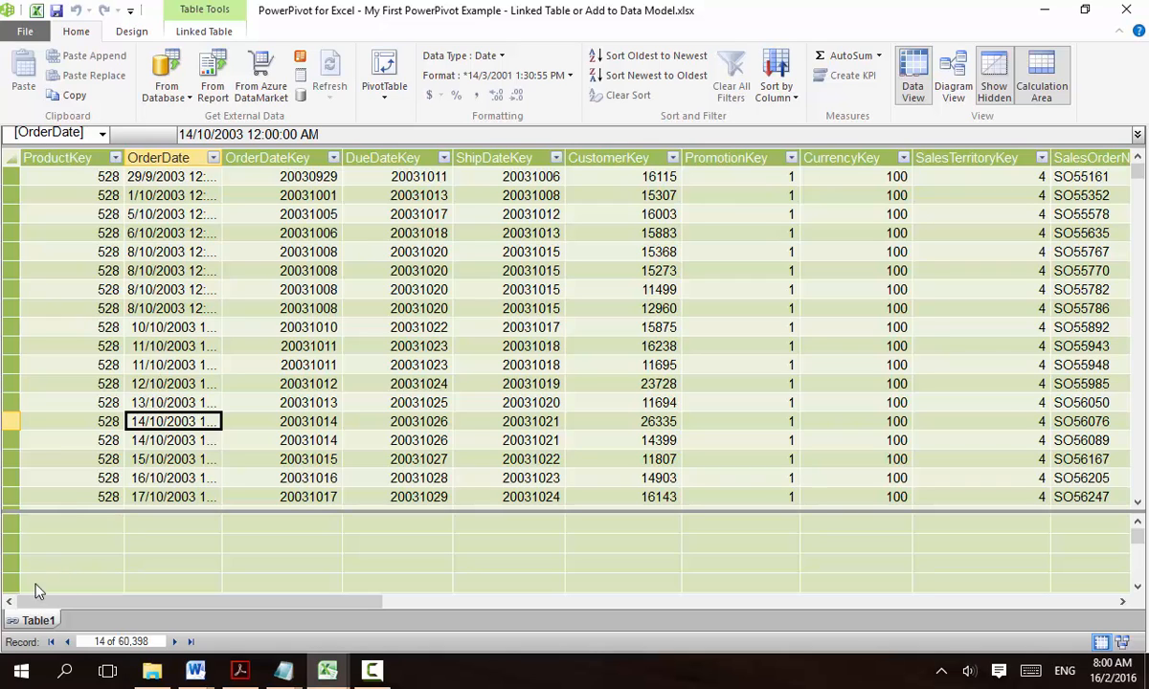
double_click(32, 624)
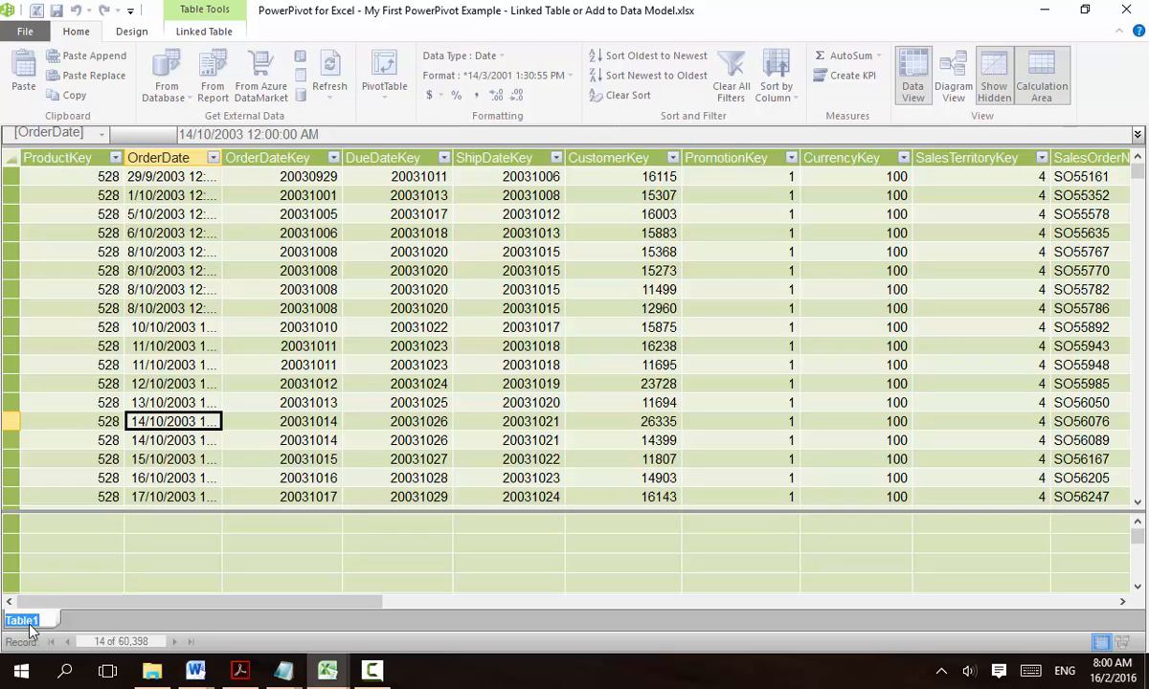
type("Sales")
key("Return")
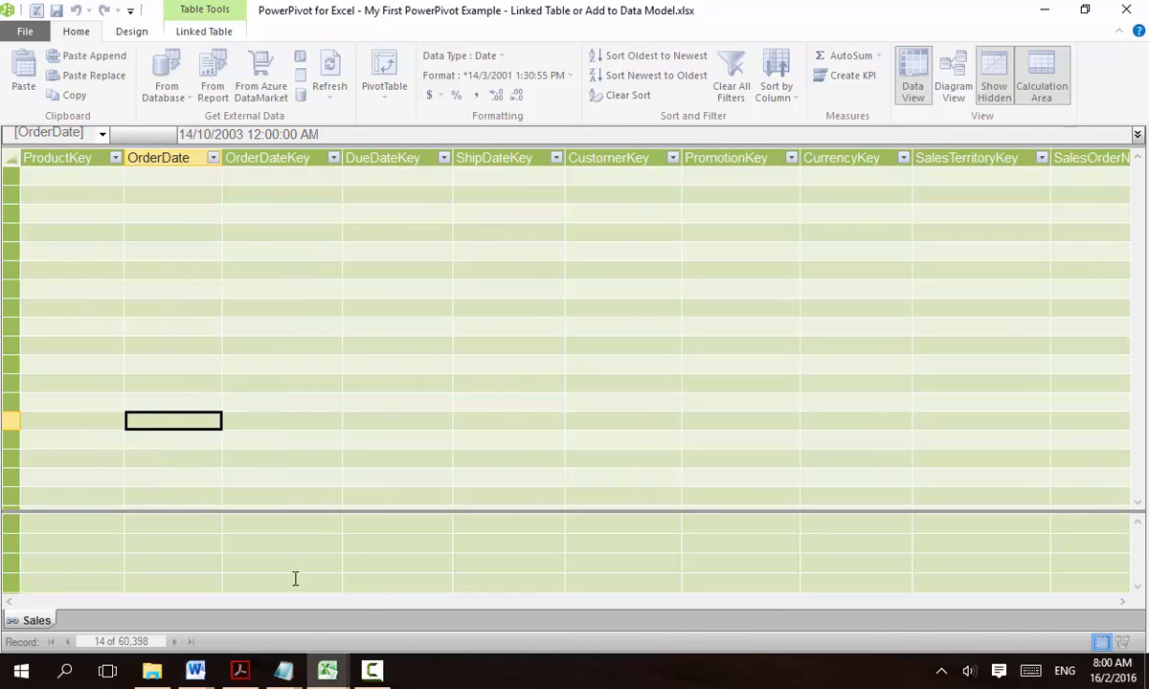
- Close the Product Master Table workbook and return to the My First PowerPivot Example workbook
left_click(287, 346)
mouse_move(327, 671)
key("Left")
key("Down")
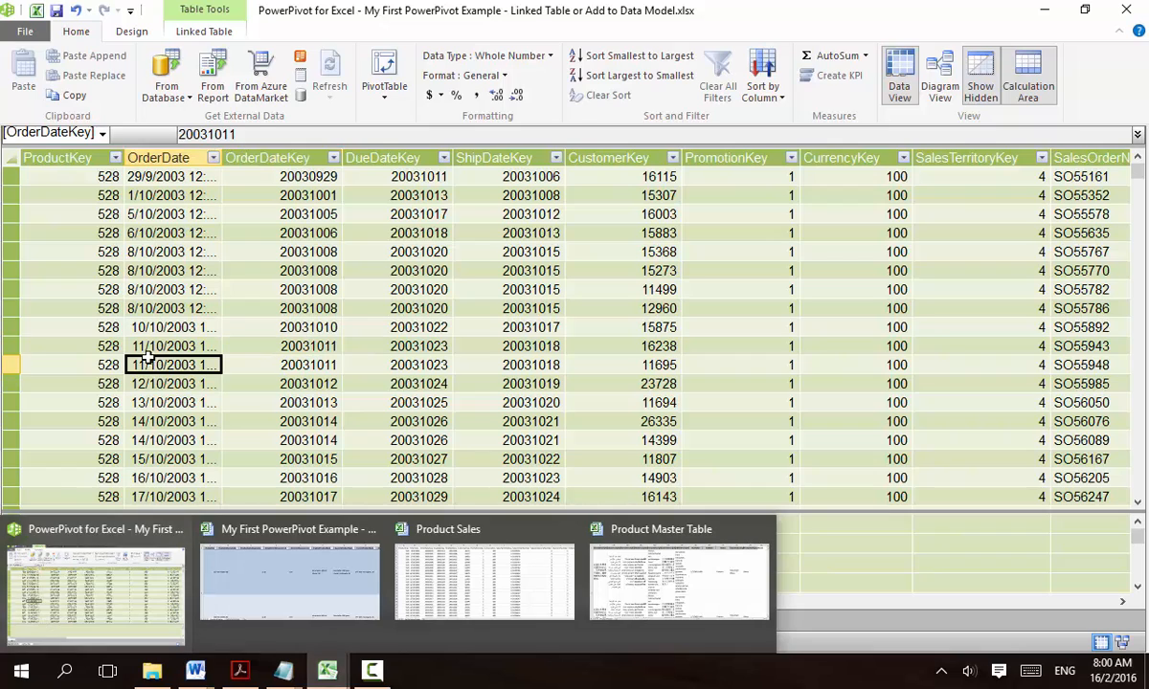
left_click(43, 627)
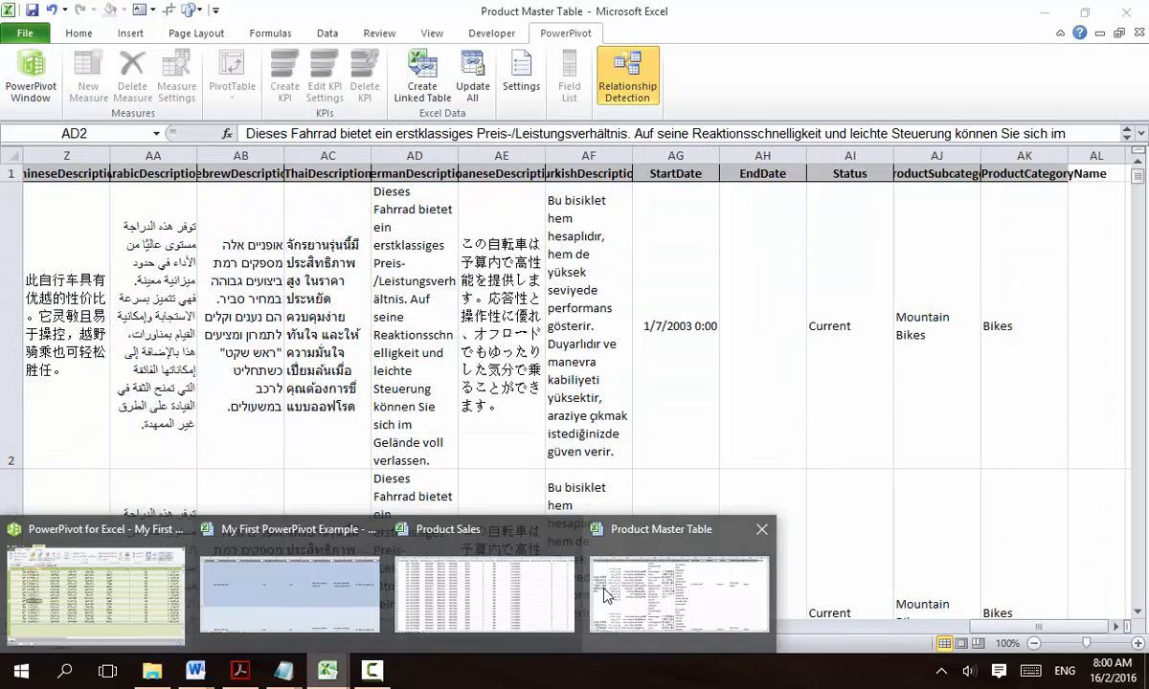
left_click(606, 596)
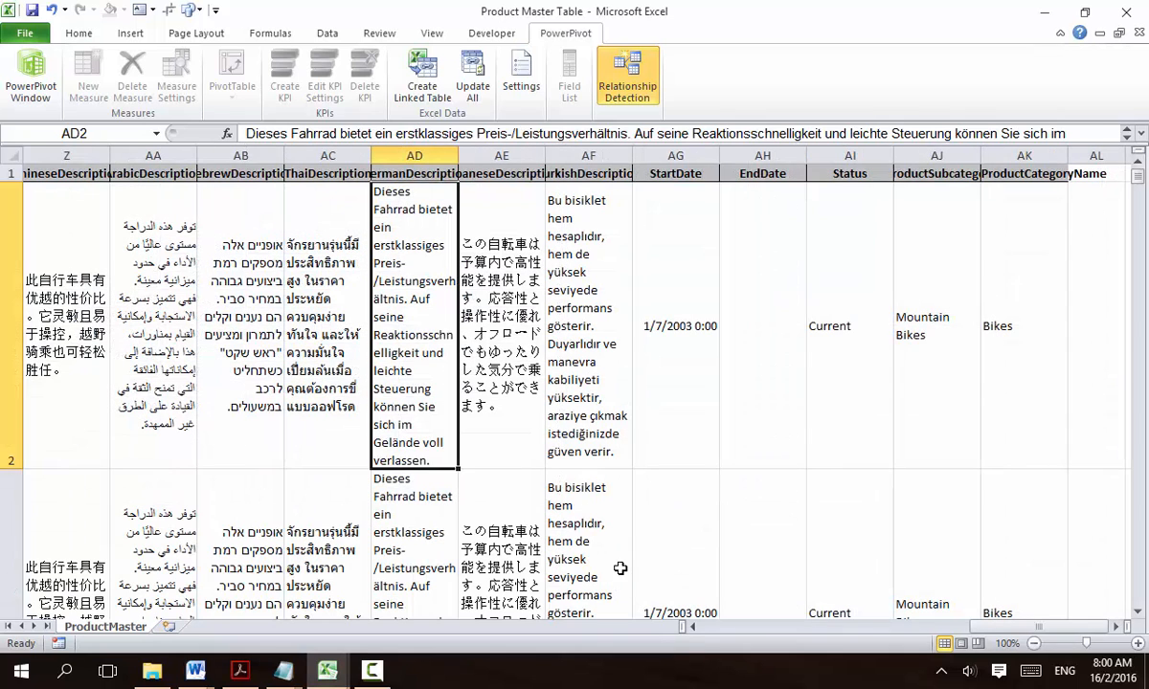
left_click(598, 504)
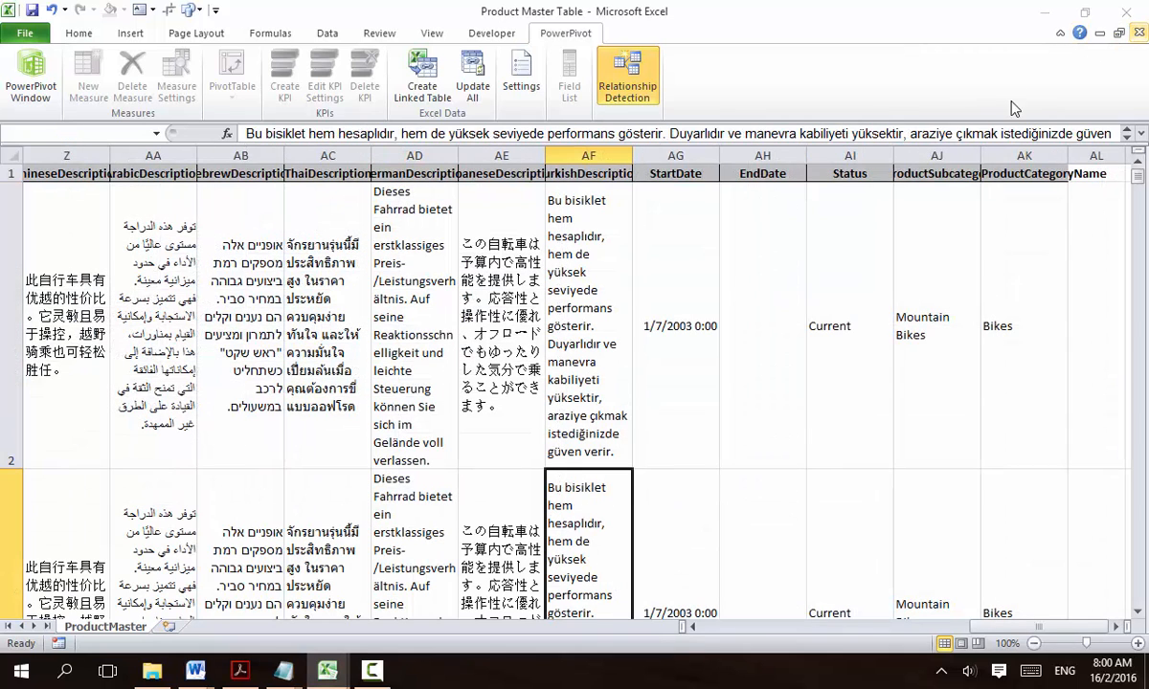
left_click(1139, 33)
left_click(575, 359)
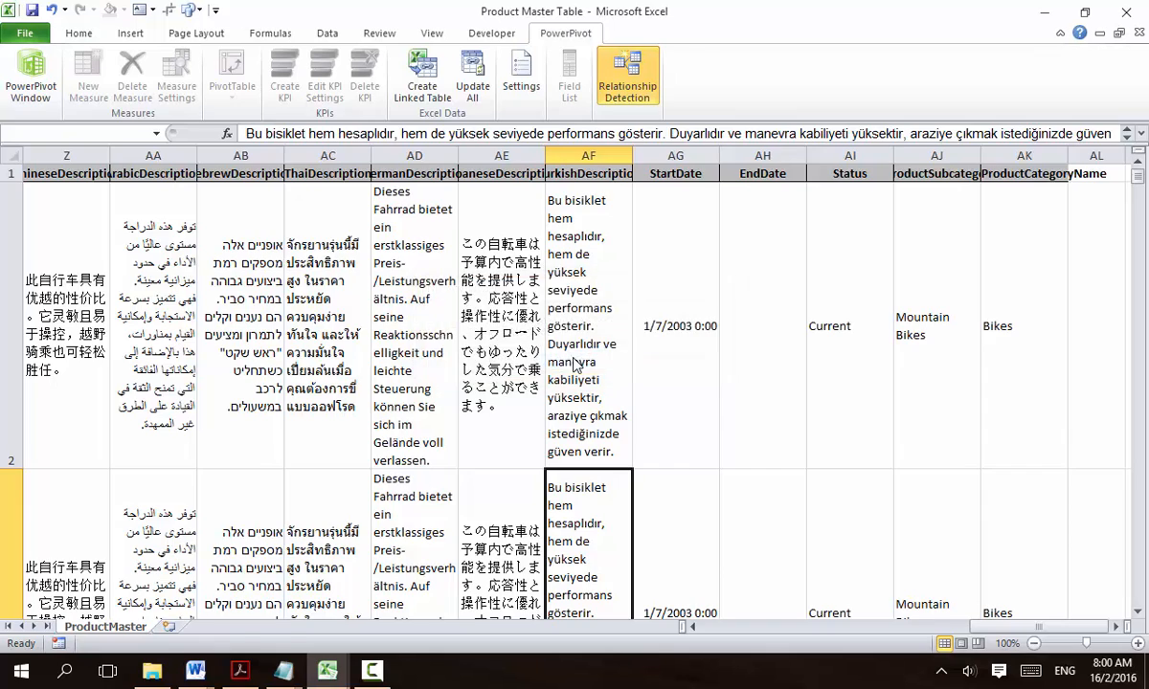
left_click(575, 358)
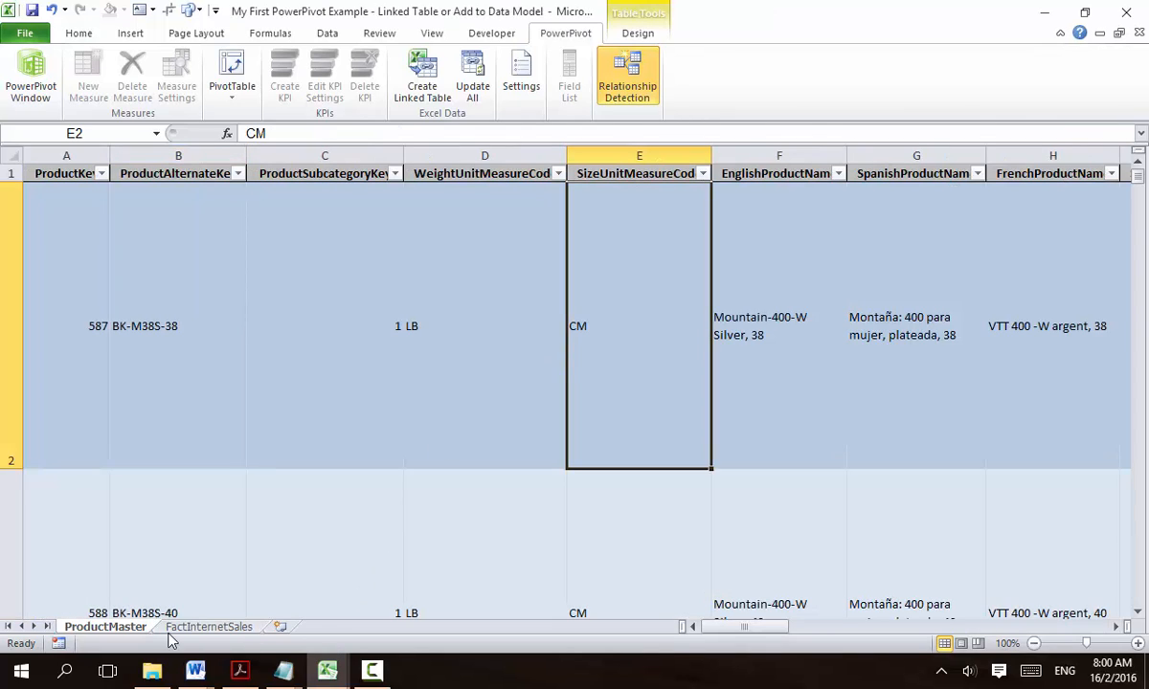
- Create a PowerPivot linked table from the ProductMaster sheet's table and rename it Products in the PowerPivot window
left_click(200, 398)
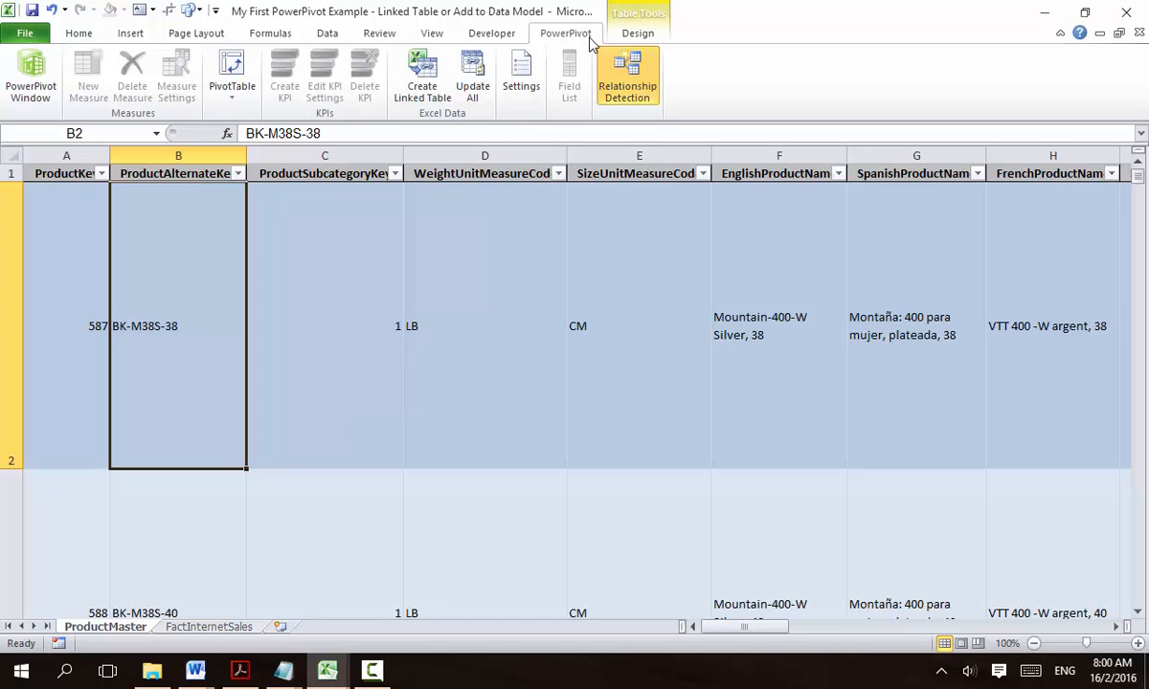
left_click(441, 89)
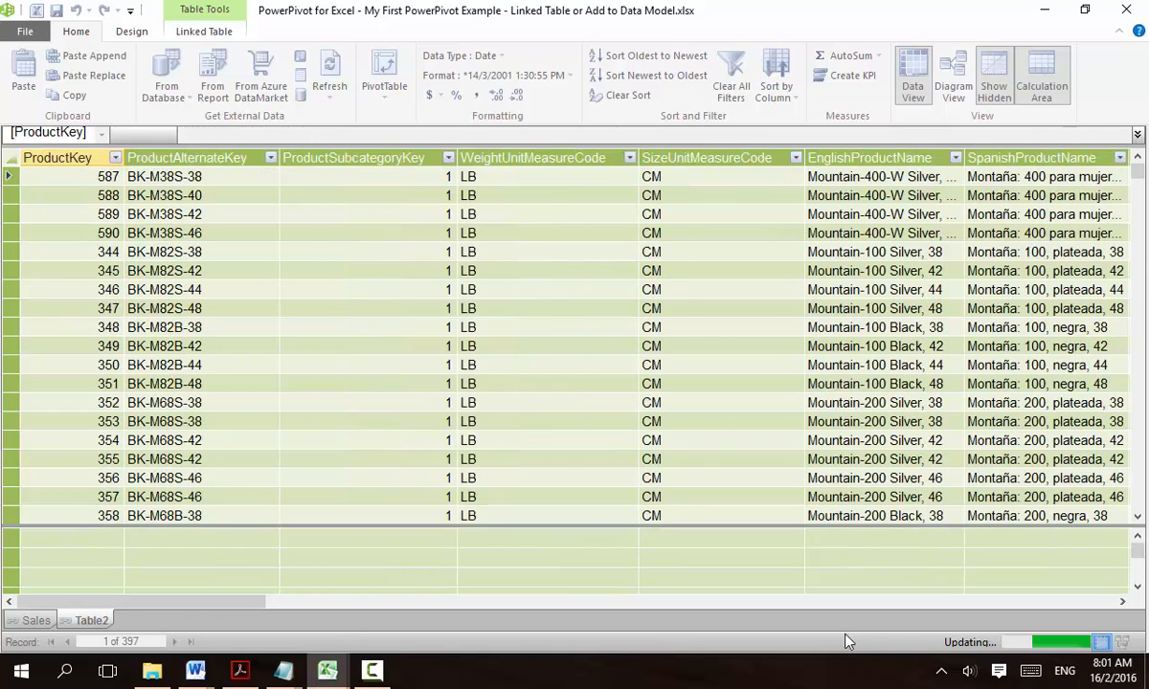
double_click(86, 621)
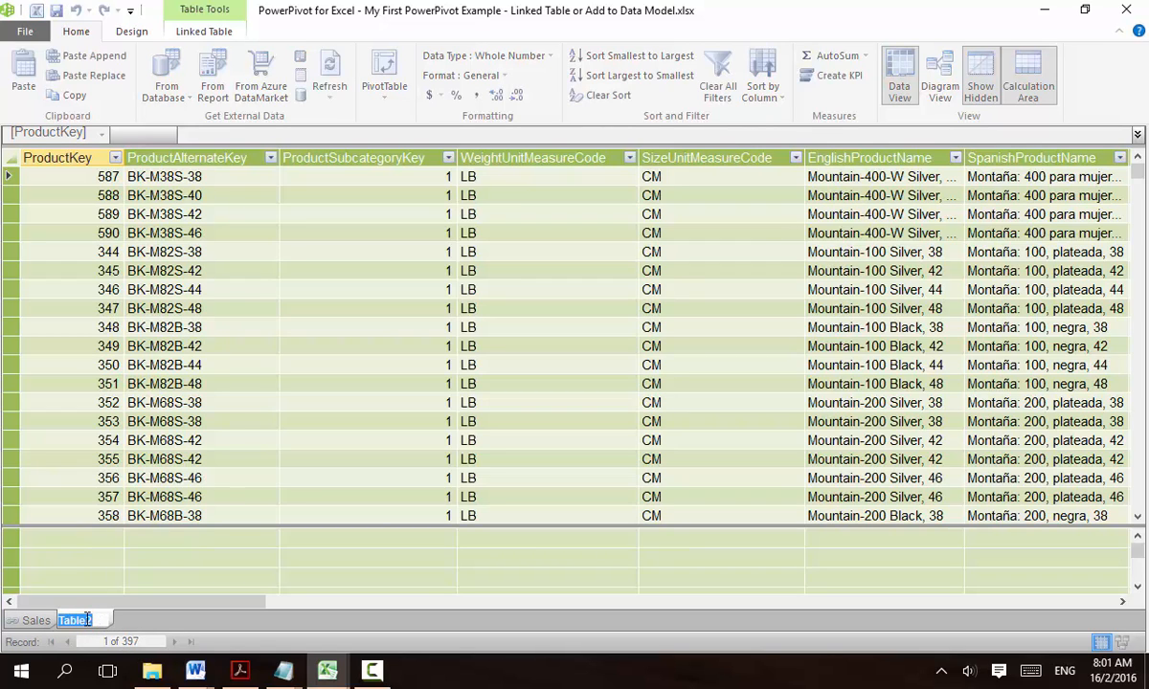
type("Products")
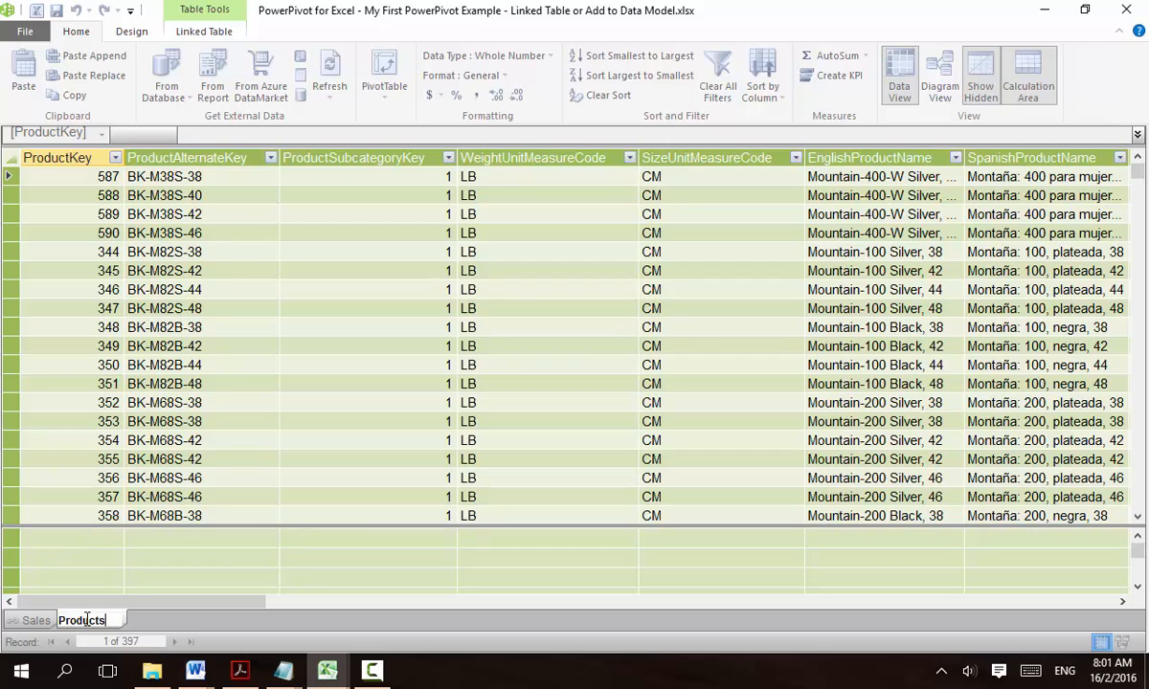
key("Return")
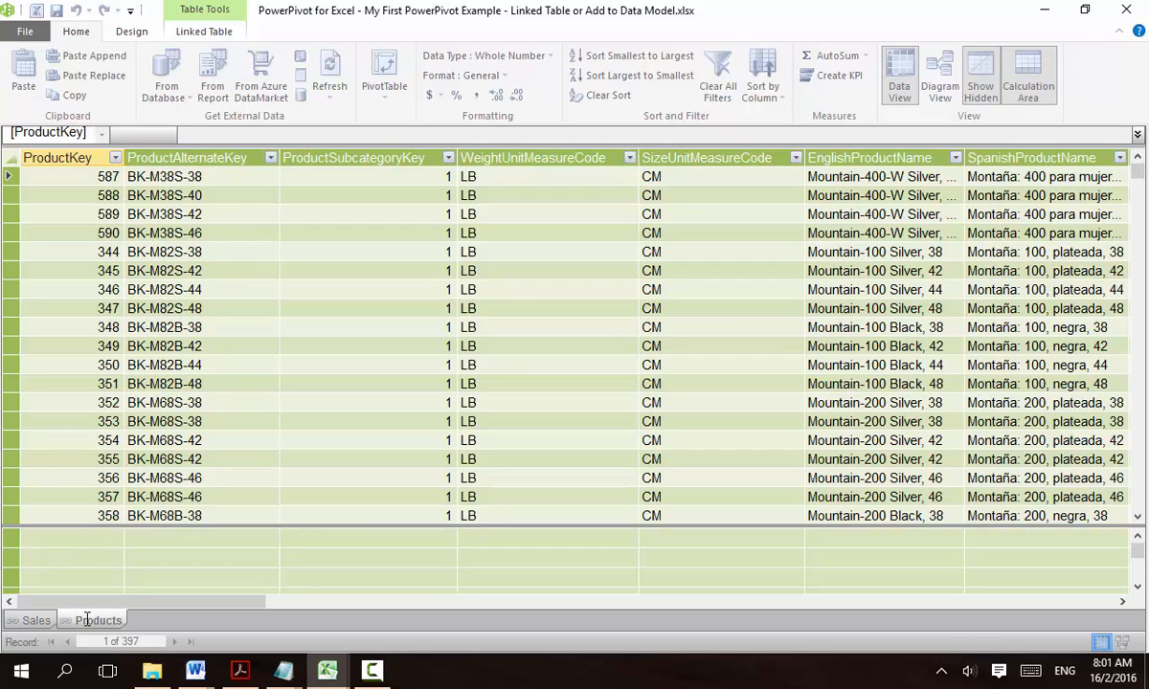
left_click(139, 292)
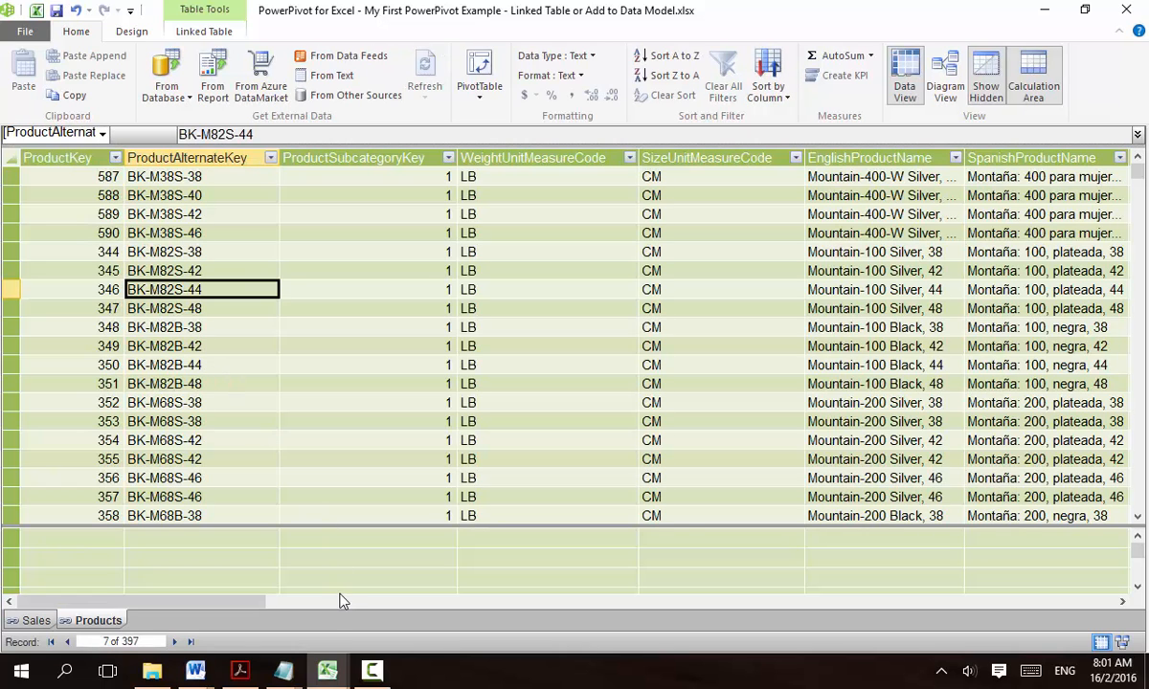
- Return to the My First PowerPivot Example workbook and rename the ProductKey header in cell A1 of the ProductMaster sheet as ProductKey2
mouse_move(325, 661)
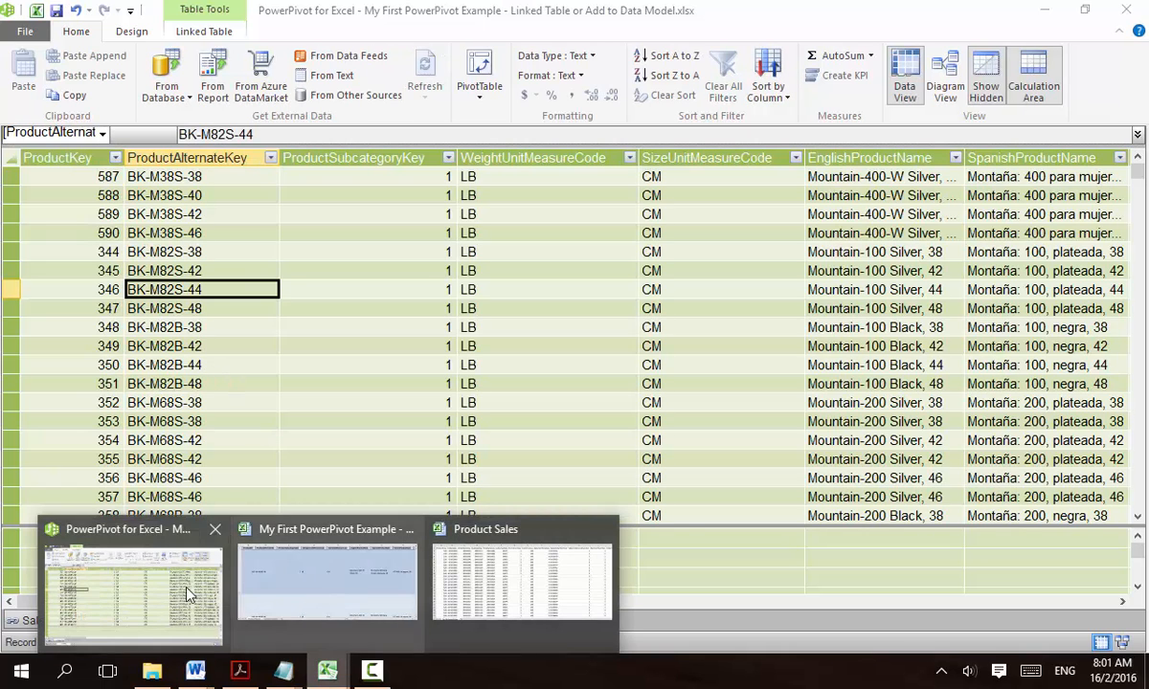
left_click(297, 586)
left_click(184, 534)
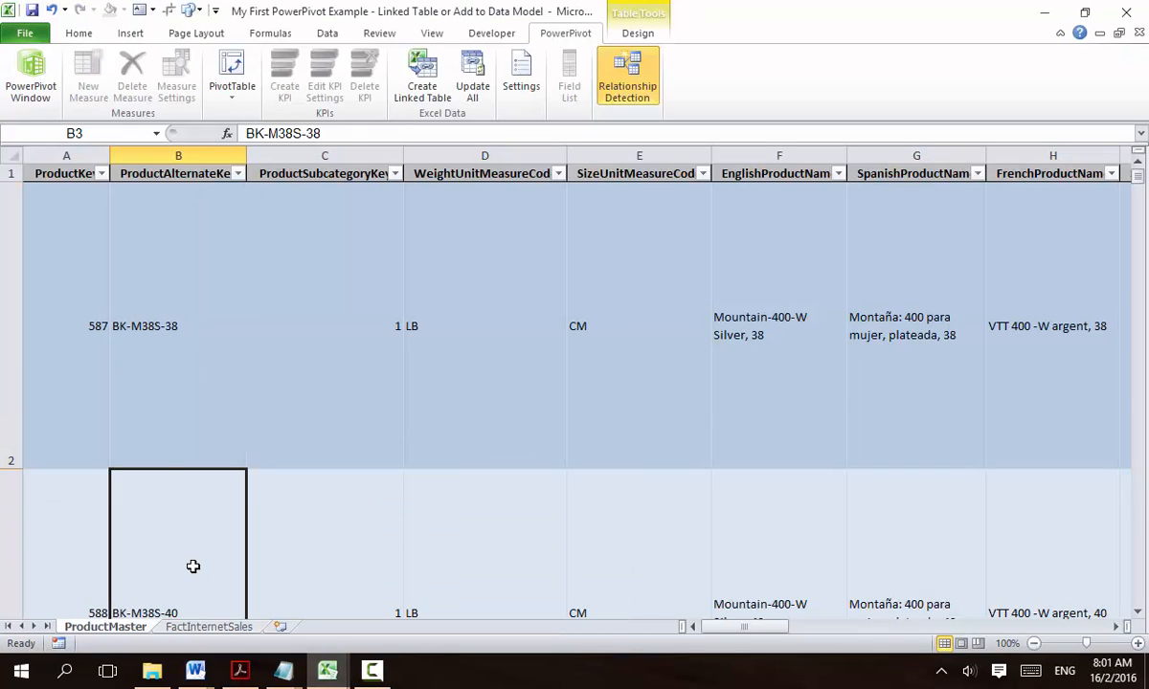
left_click(361, 332)
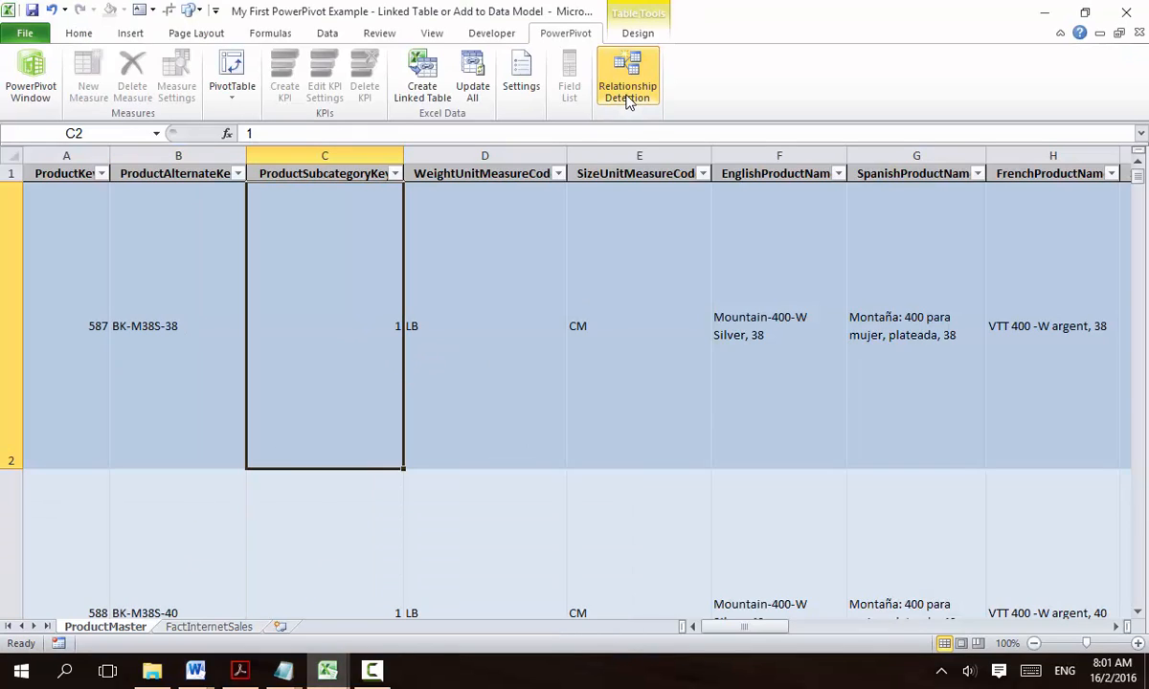
left_click(627, 103)
left_click(595, 290)
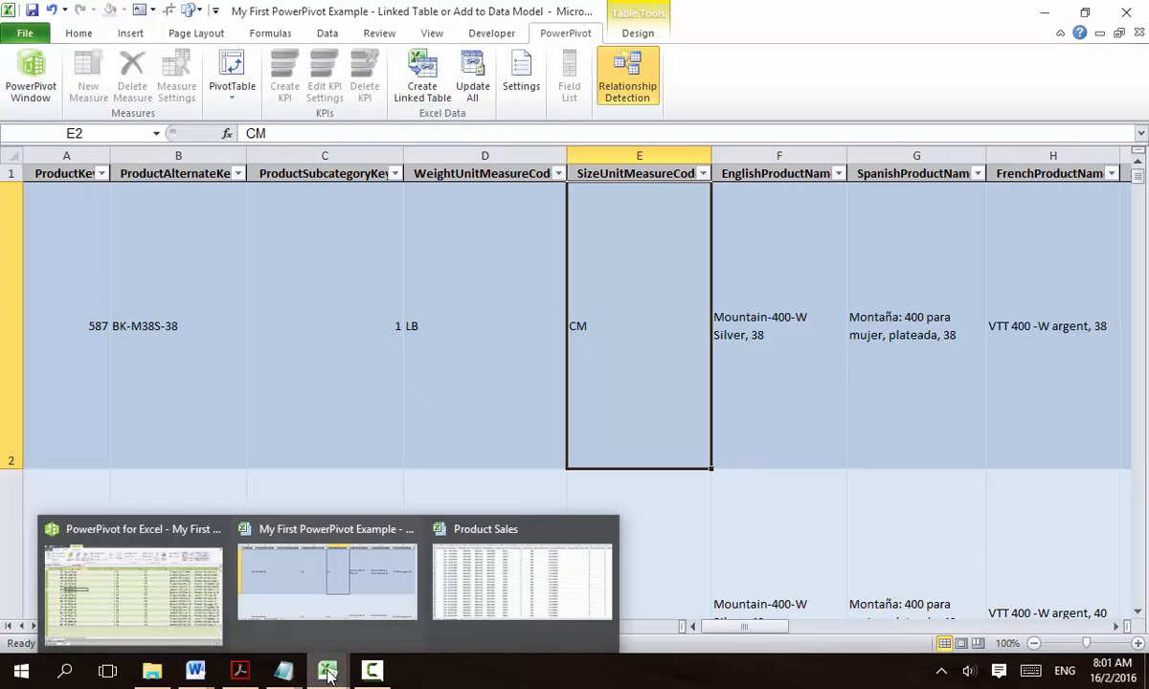
left_click(151, 215)
left_click(55, 172)
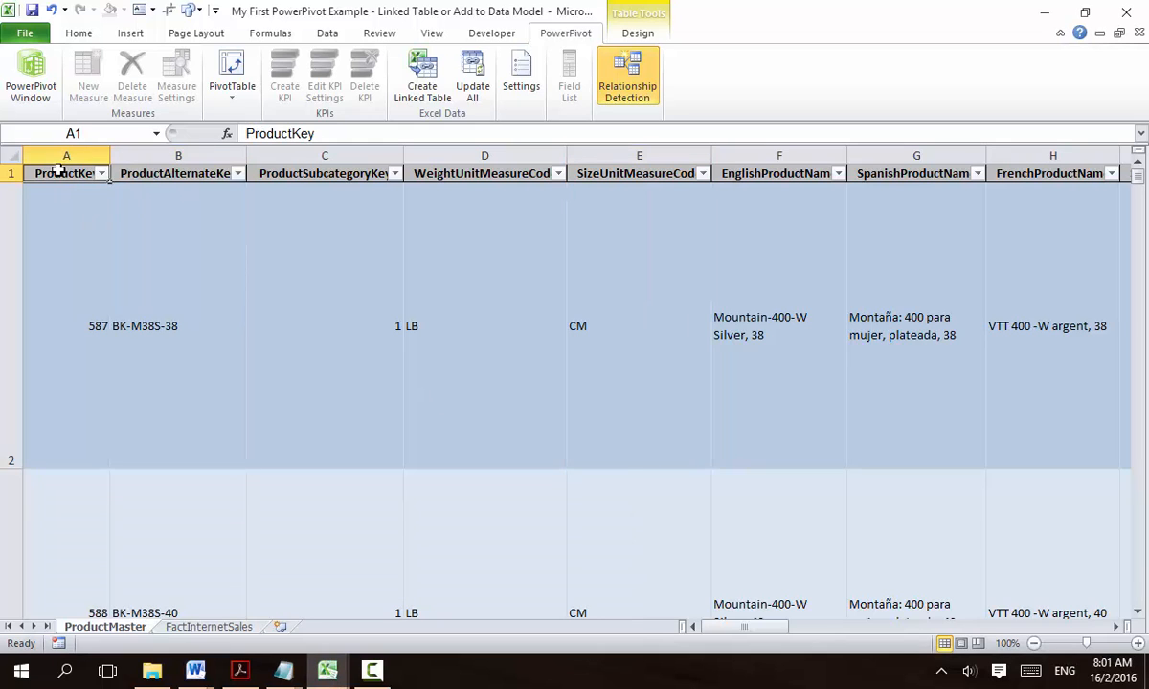
left_click(326, 133)
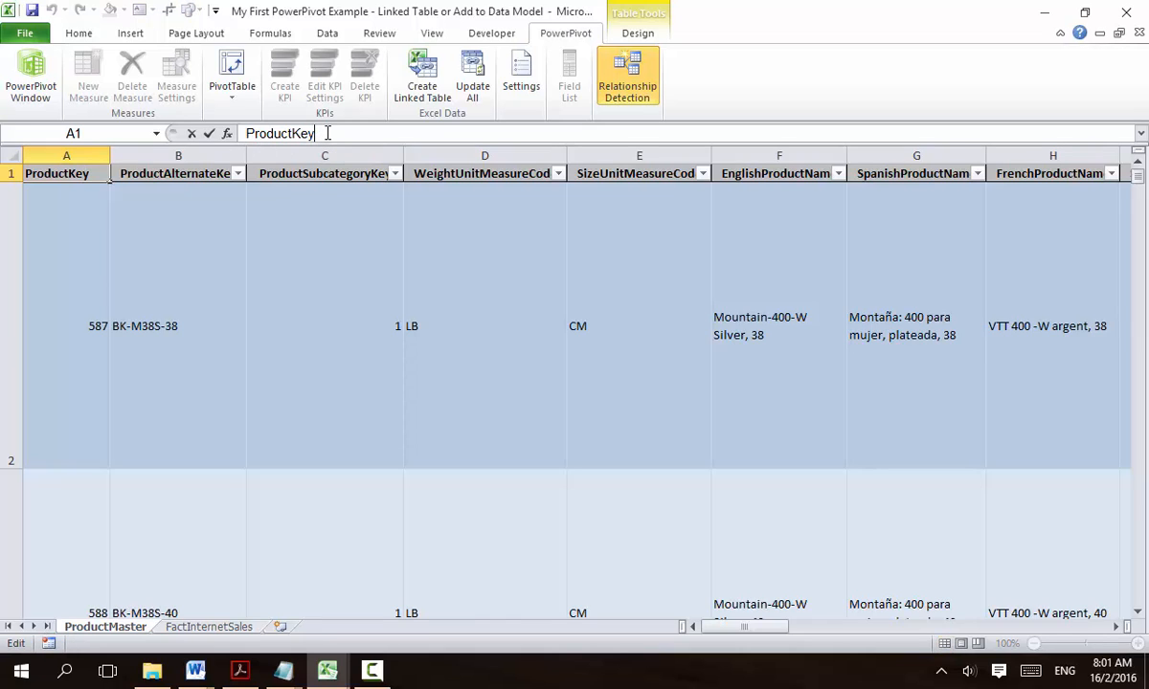
type("2")
left_click(280, 357)
left_click(69, 175)
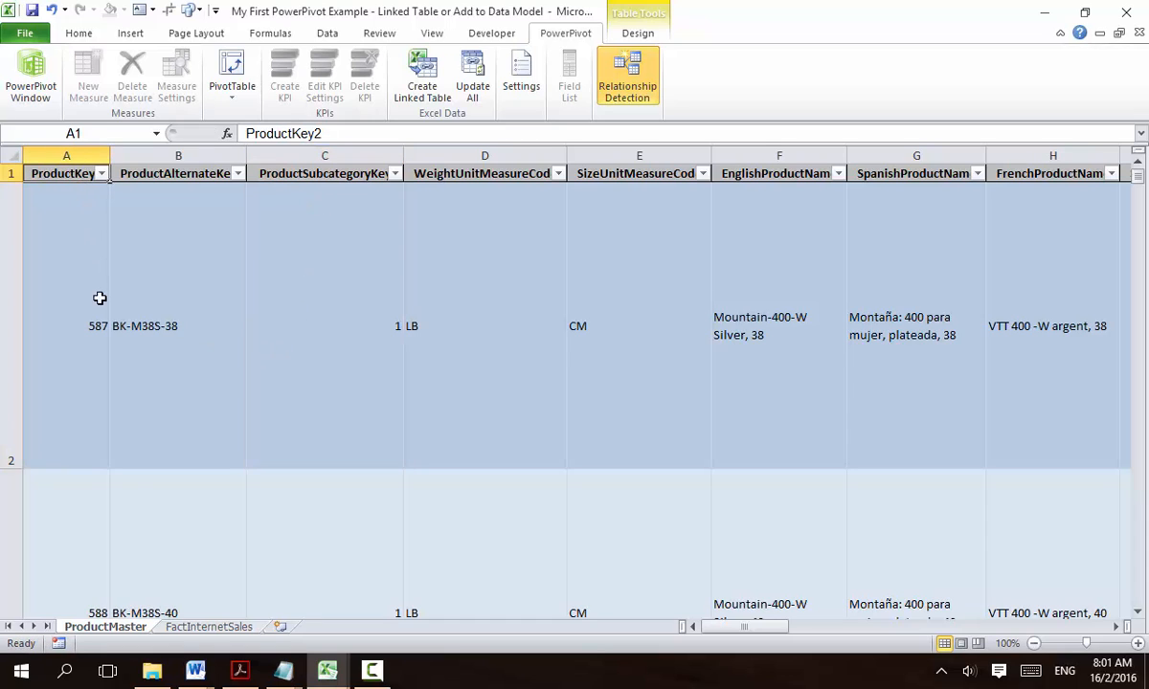
- Compare the product key headers in column A of the FactInternetSales and ProductMaster sheets
left_click(203, 627)
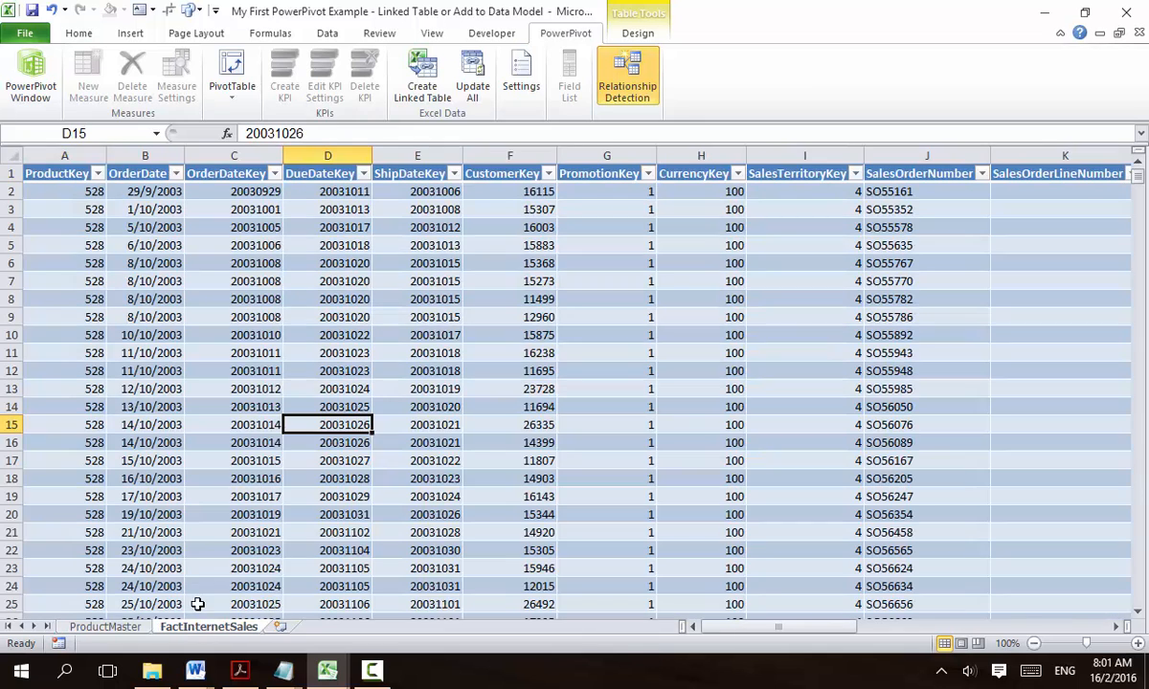
left_click(49, 175)
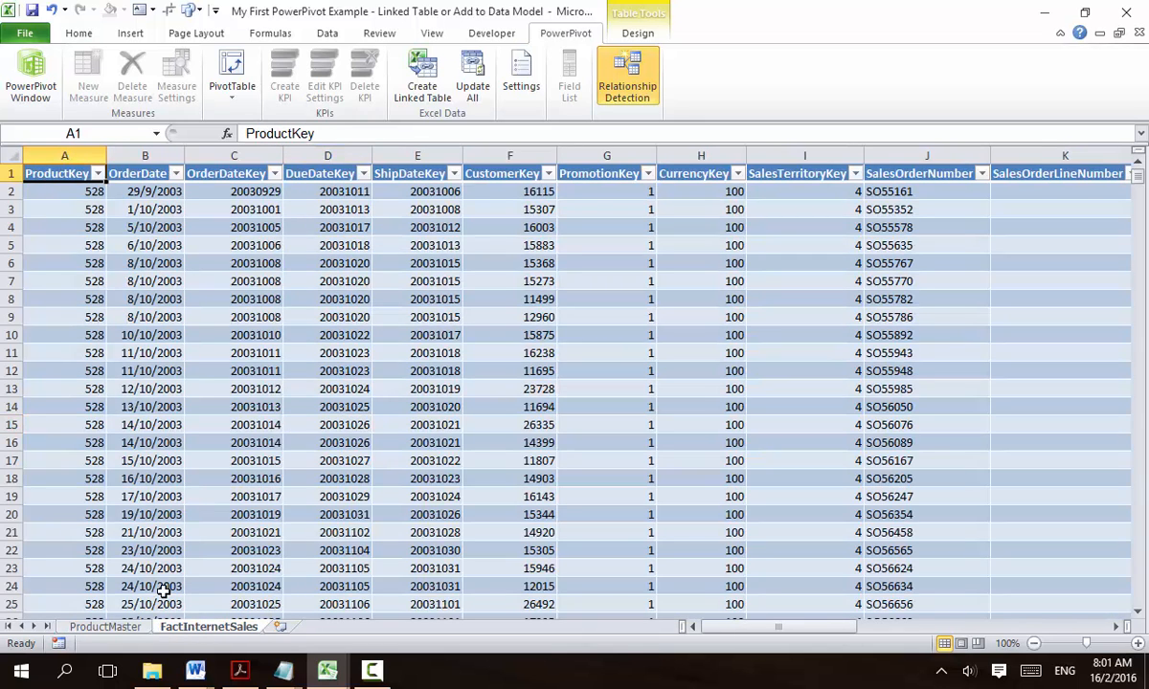
left_click(106, 627)
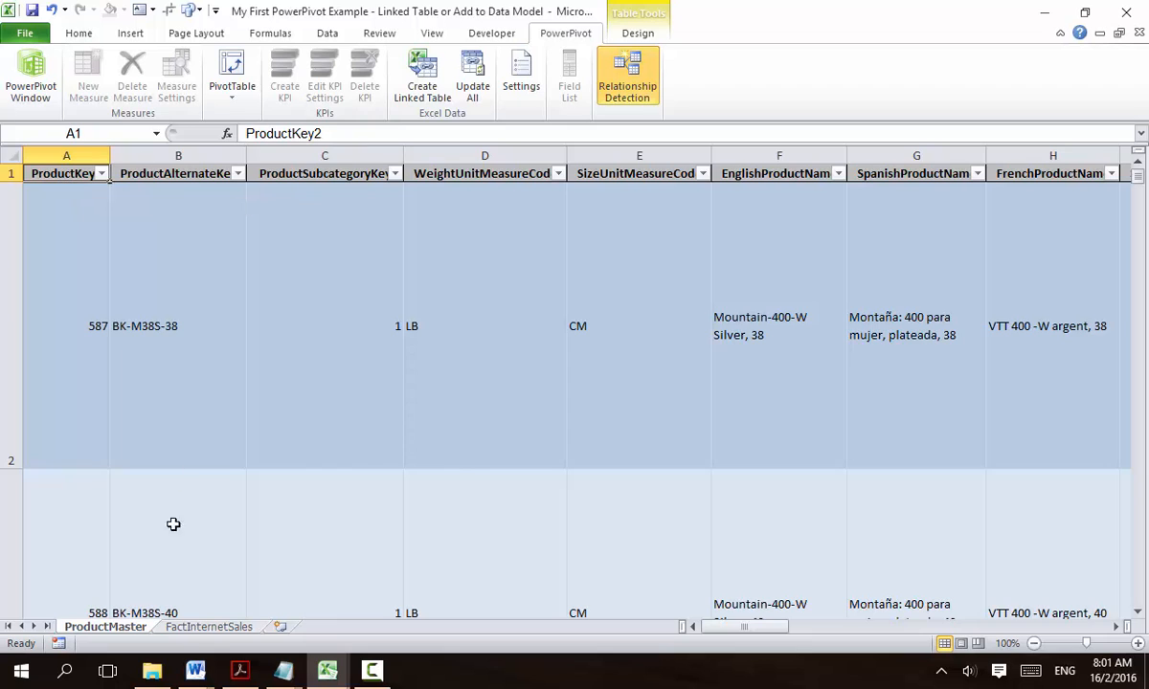
left_click(178, 630)
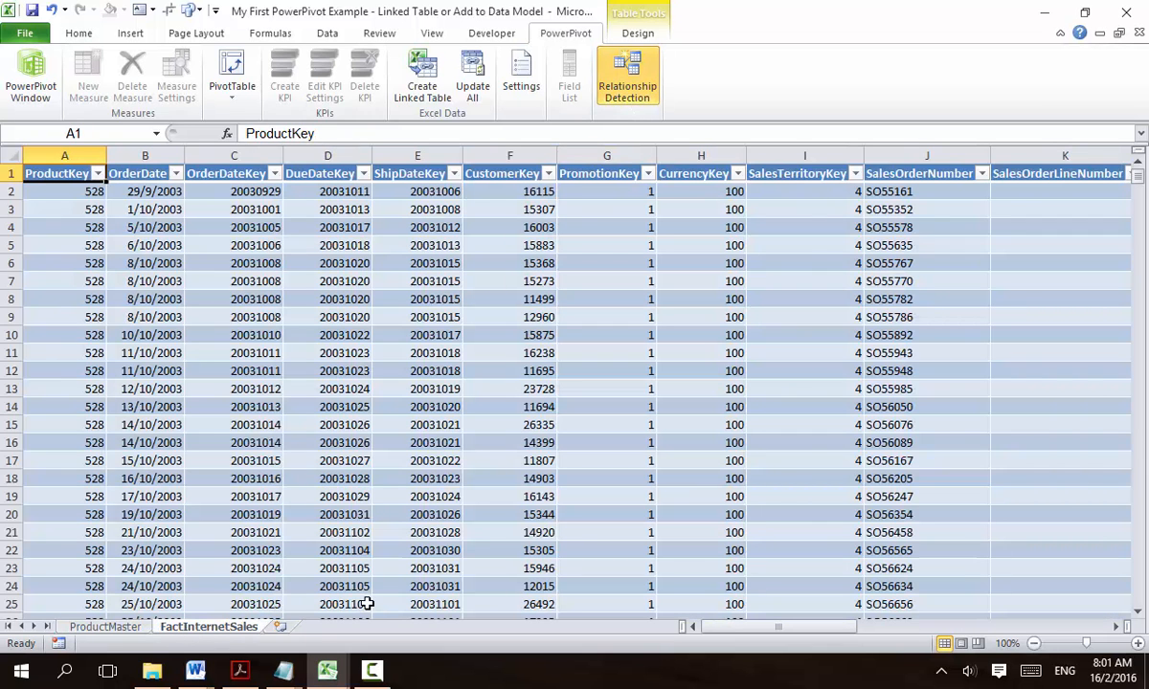
- Switch to the PowerPivot window and examine the key columns of the Products and Sales tables
mouse_move(326, 672)
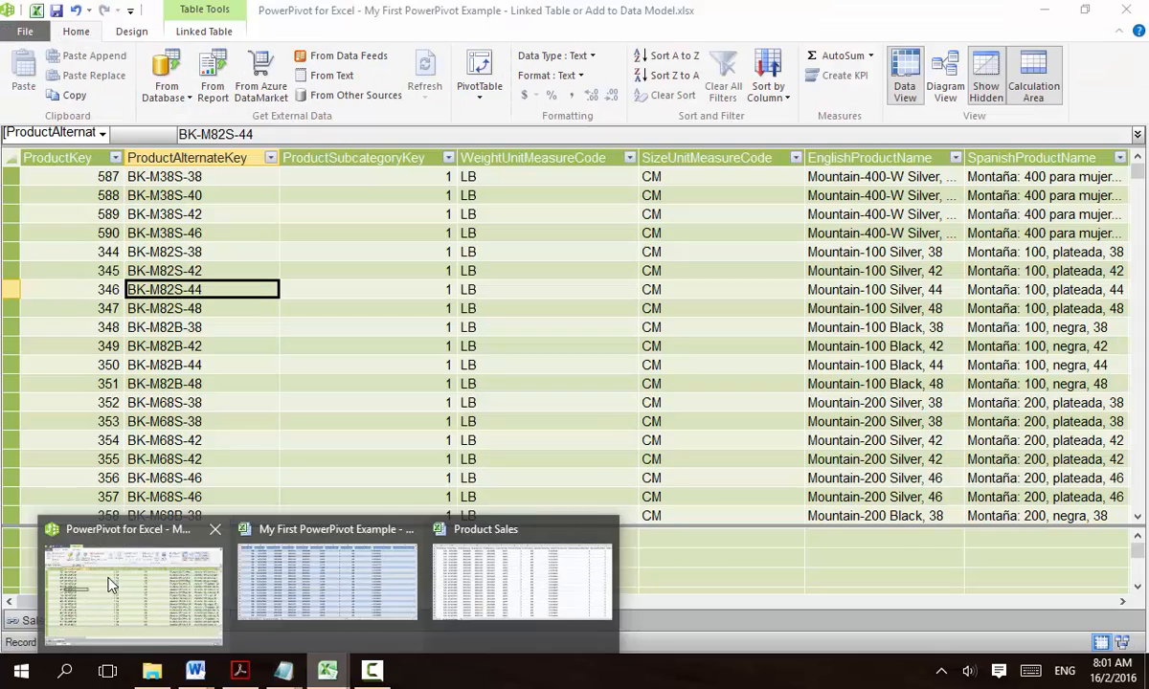
left_click(144, 589)
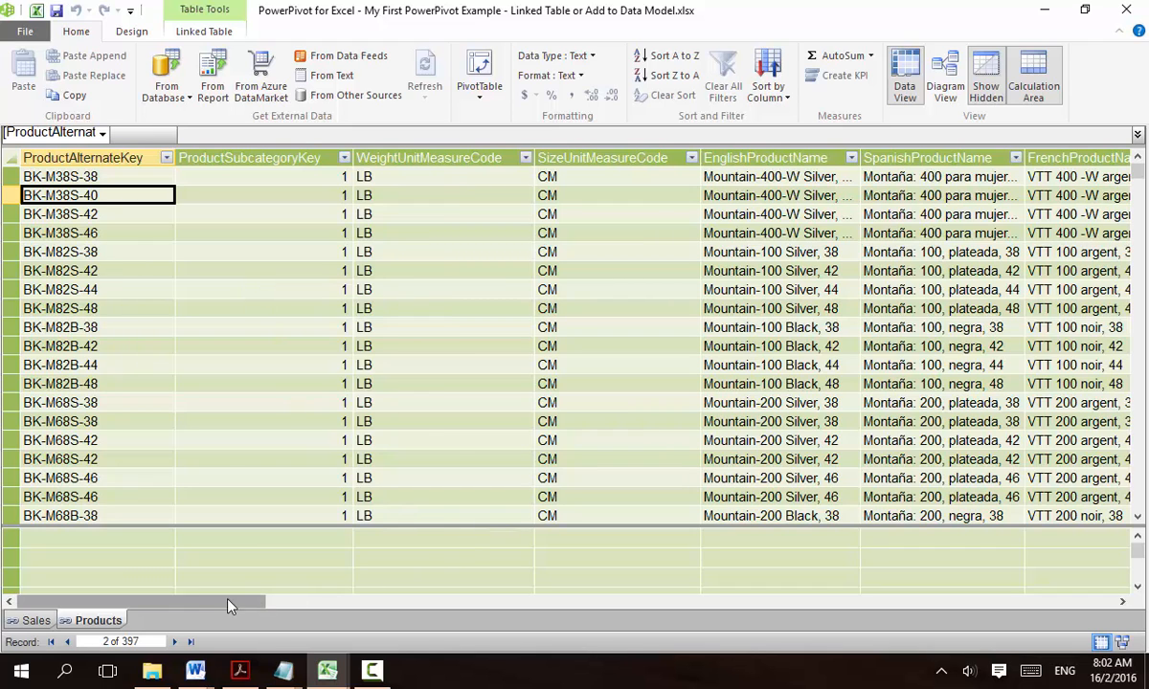
left_click(153, 326)
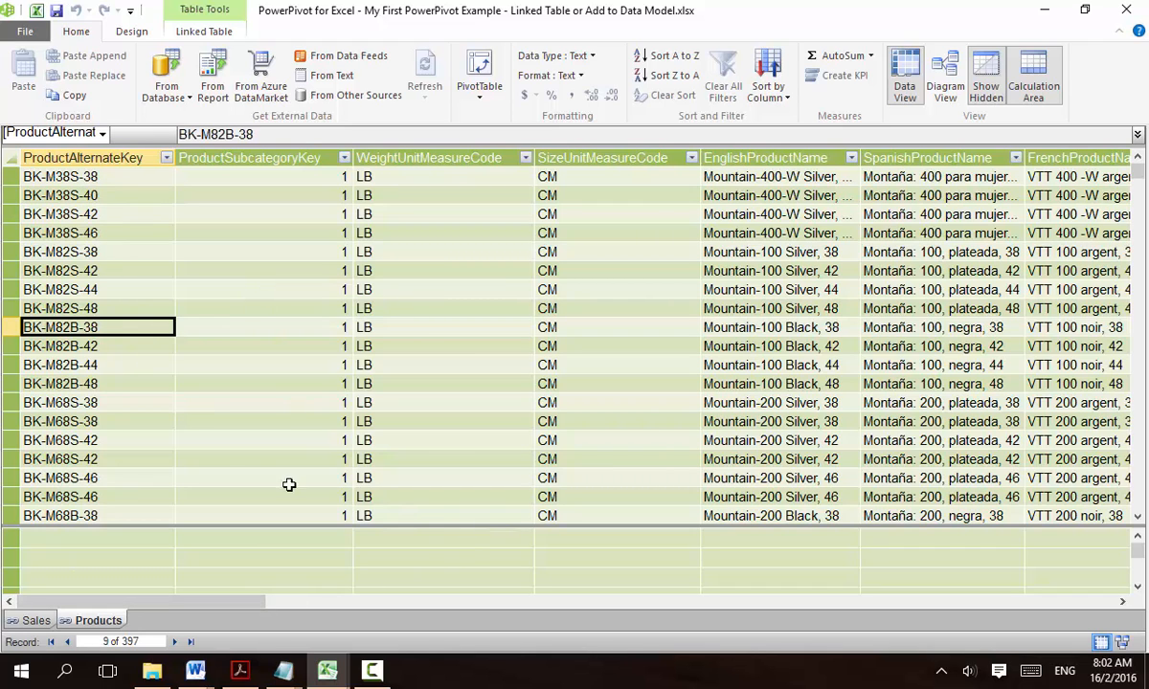
left_click(36, 621)
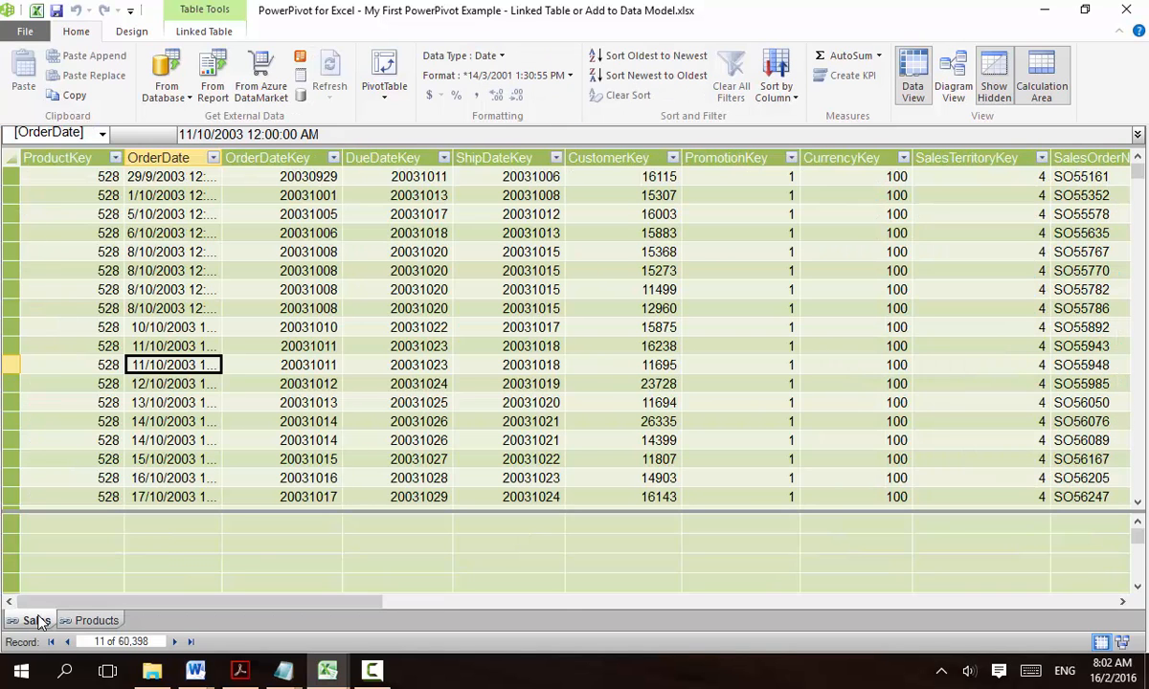
left_click(80, 329)
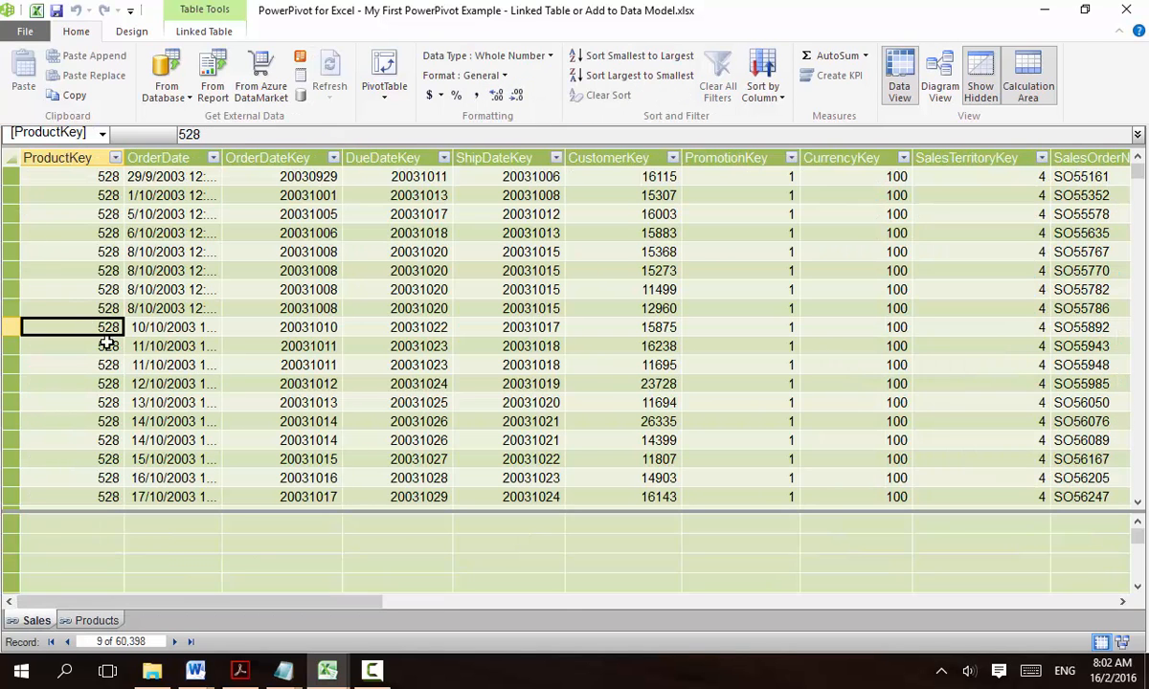
left_click(96, 621)
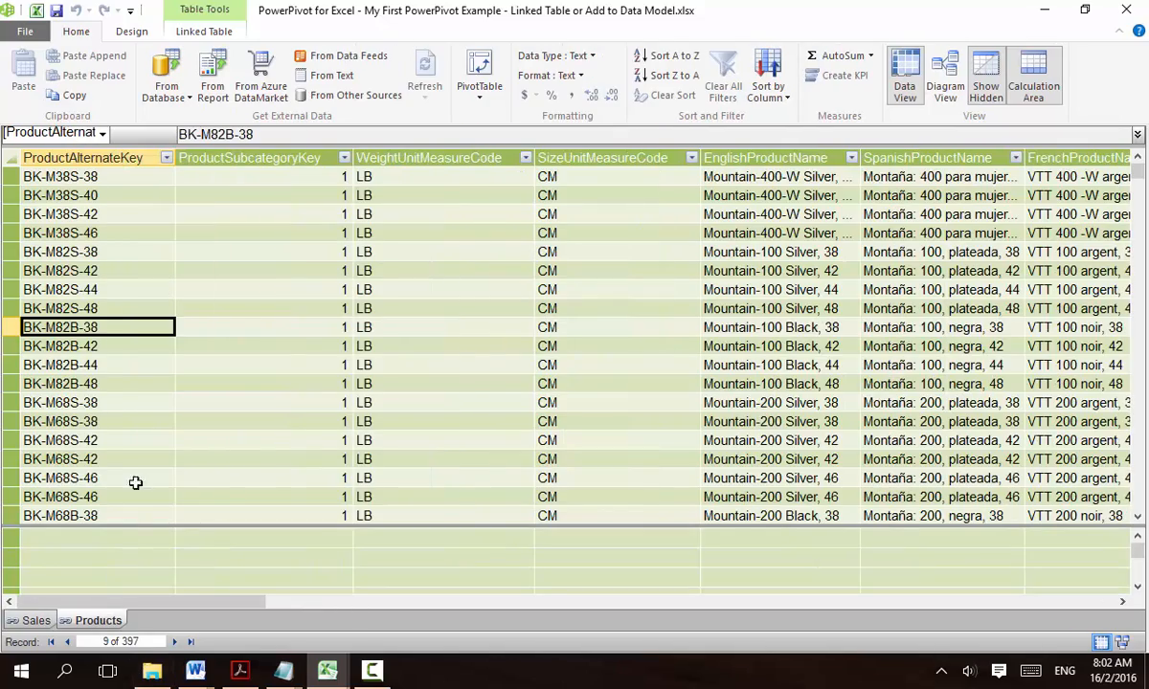
mouse_move(211, 603)
left_mouse_down()
mouse_move(141, 606)
mouse_move(402, 605)
mouse_move(191, 605)
left_mouse_up()
left_click(136, 401)
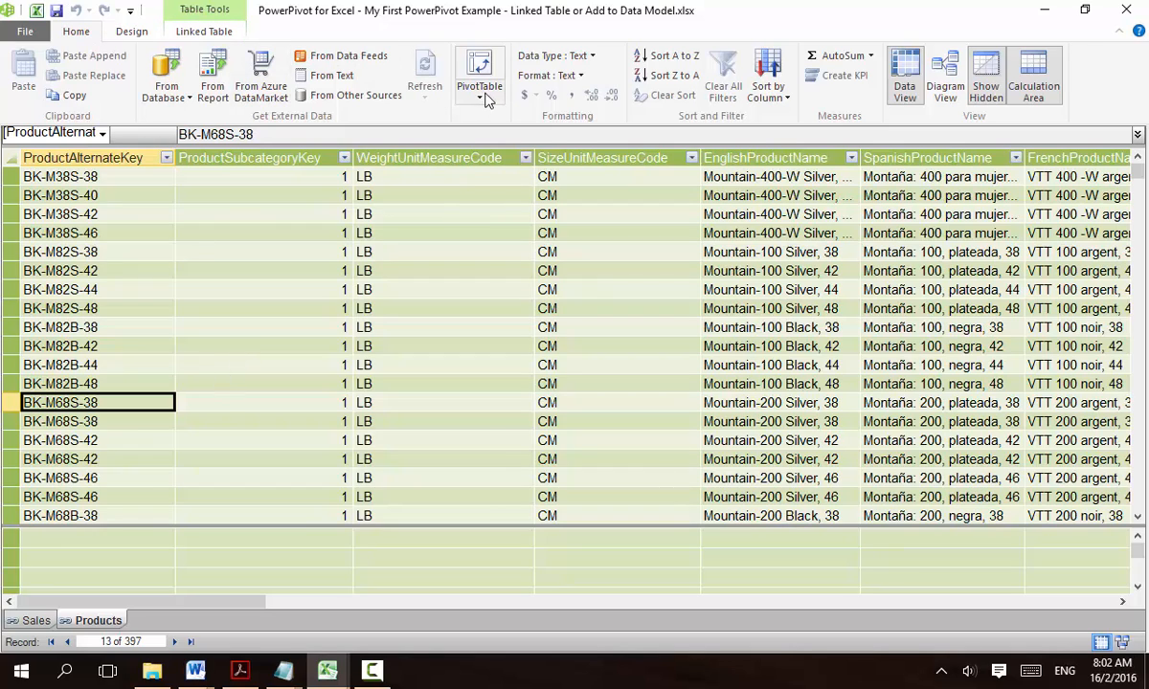
- Create a PivotTable on a new worksheet from the PowerPivot window with the Sales table open
left_click(36, 621)
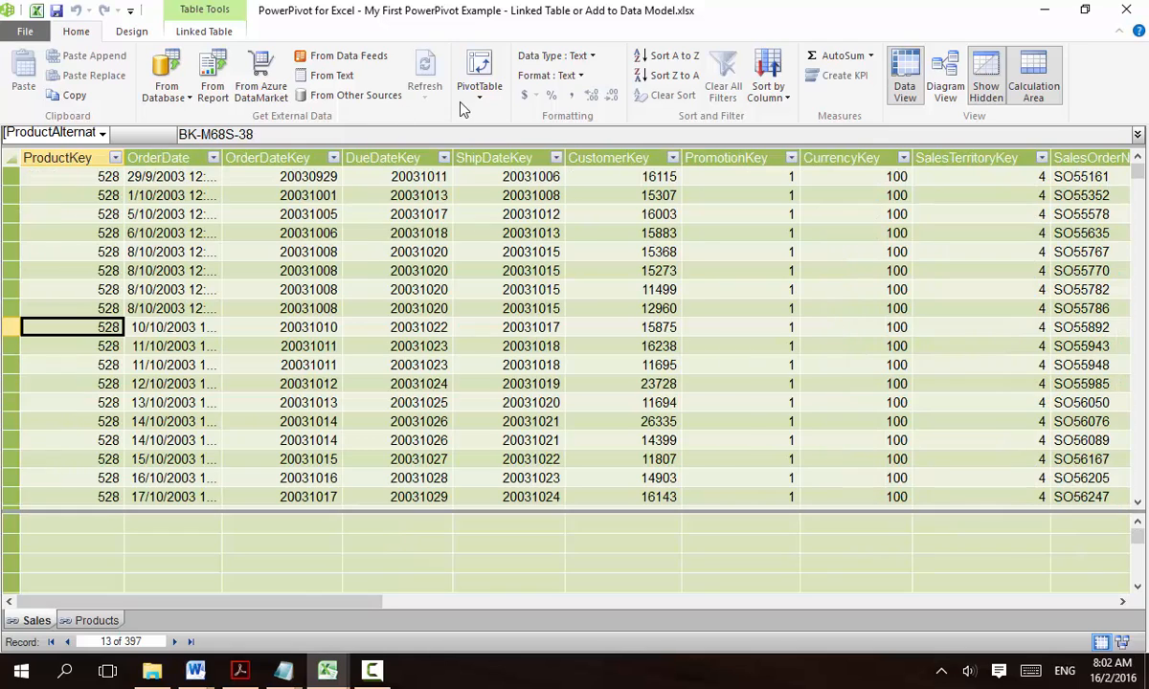
left_click(477, 95)
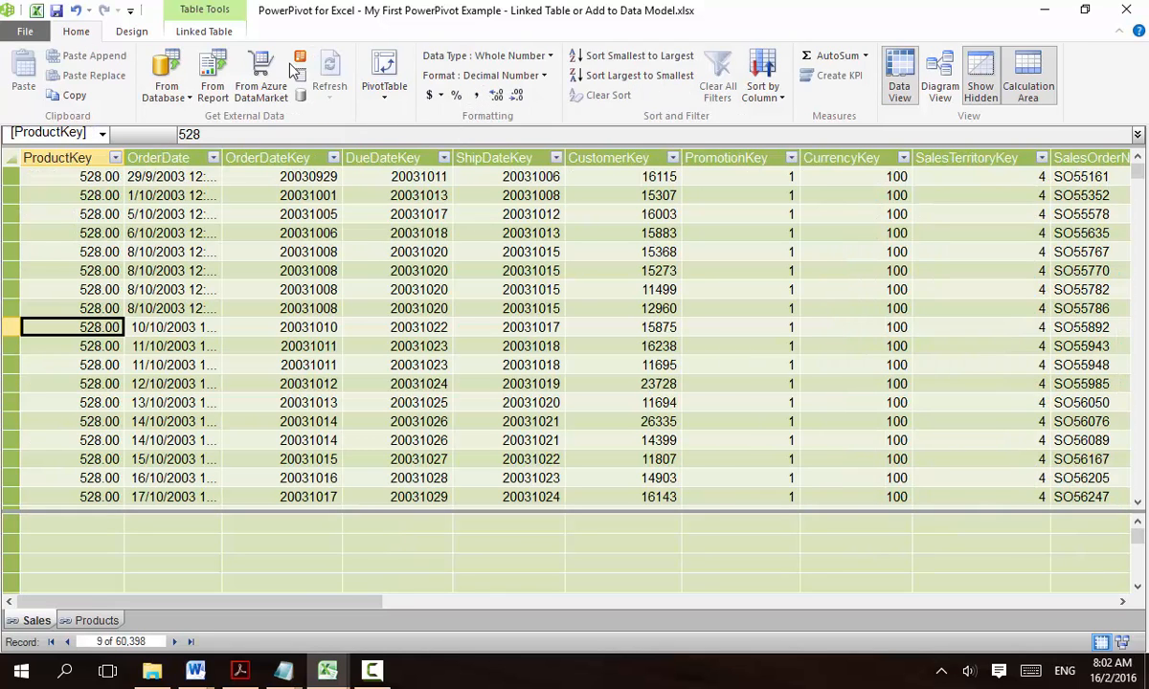
left_click(384, 91)
left_click(281, 116)
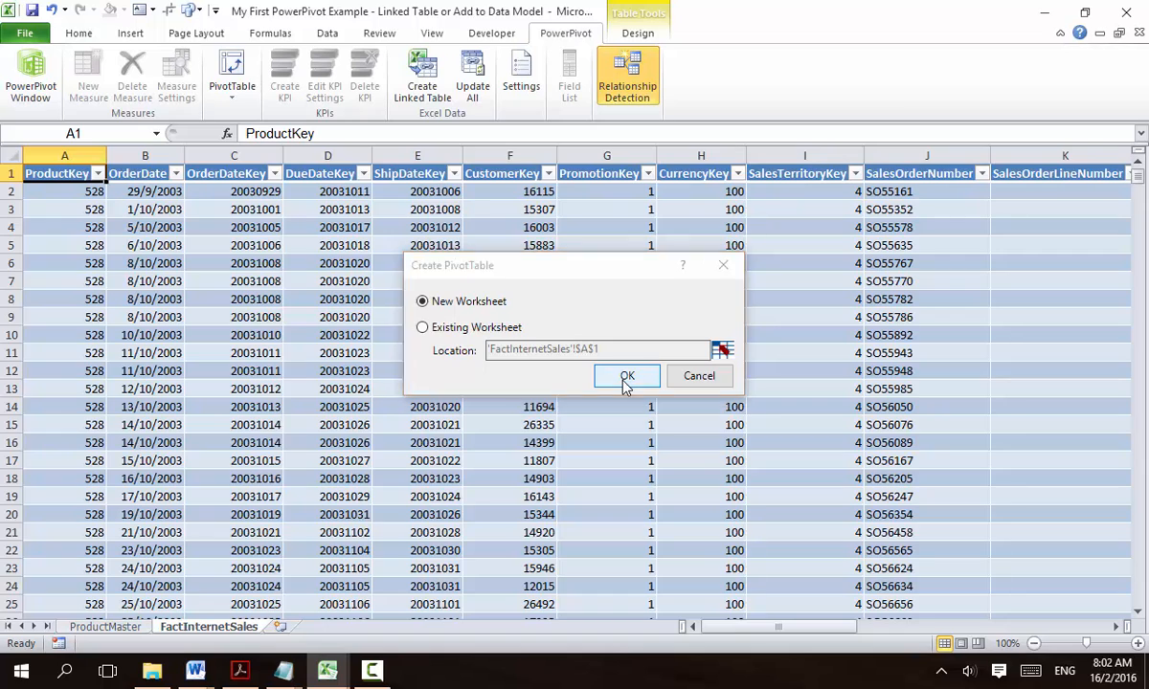
left_click(625, 383)
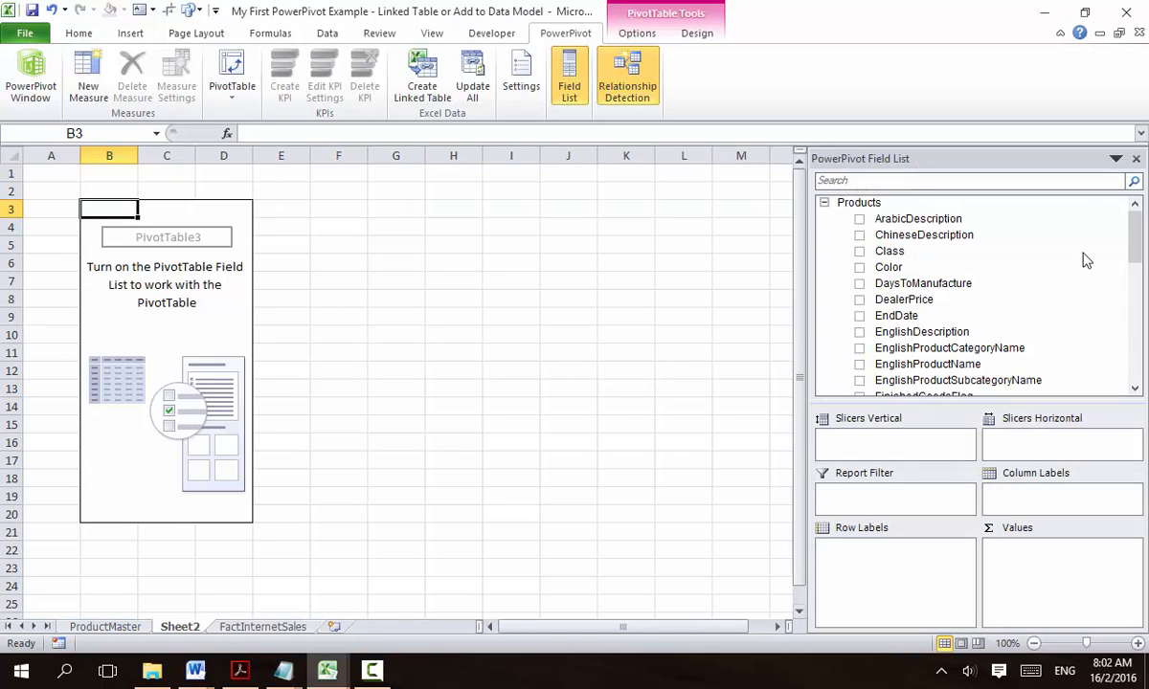
- Add SalesAmount from the Sales table to the PivotTable values and EnglishProductName from the Products table as row labels
left_click_drag(1136, 232, 1143, 191)
left_click_drag(1141, 241, 1141, 369)
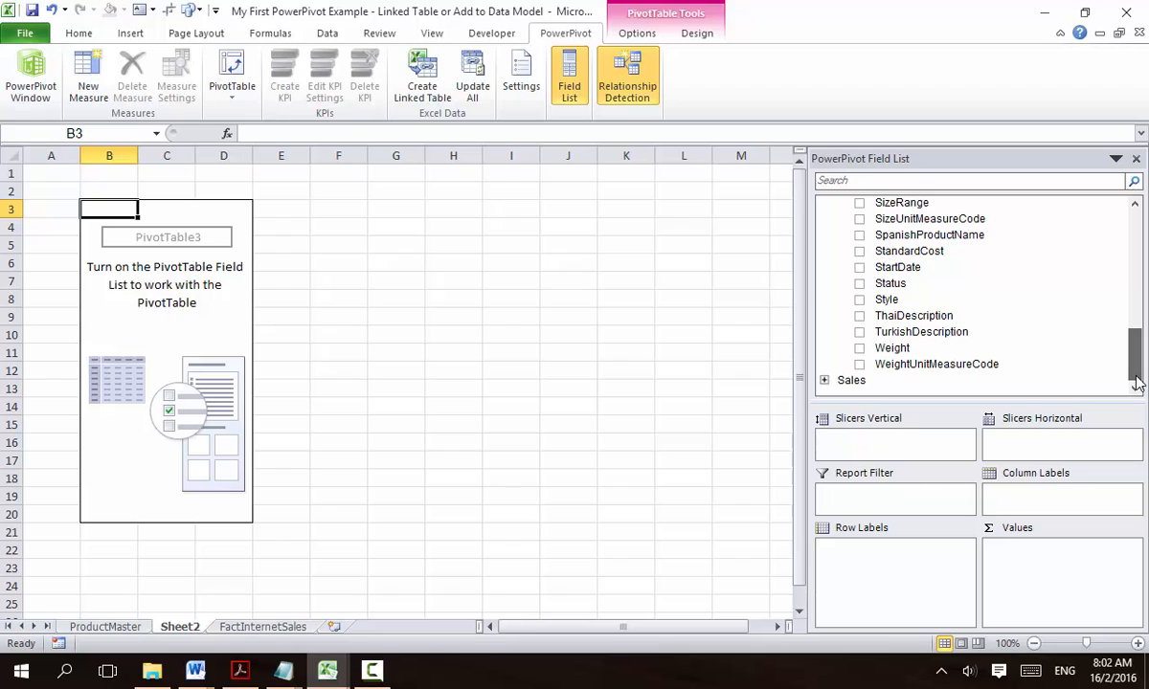
left_click(826, 380)
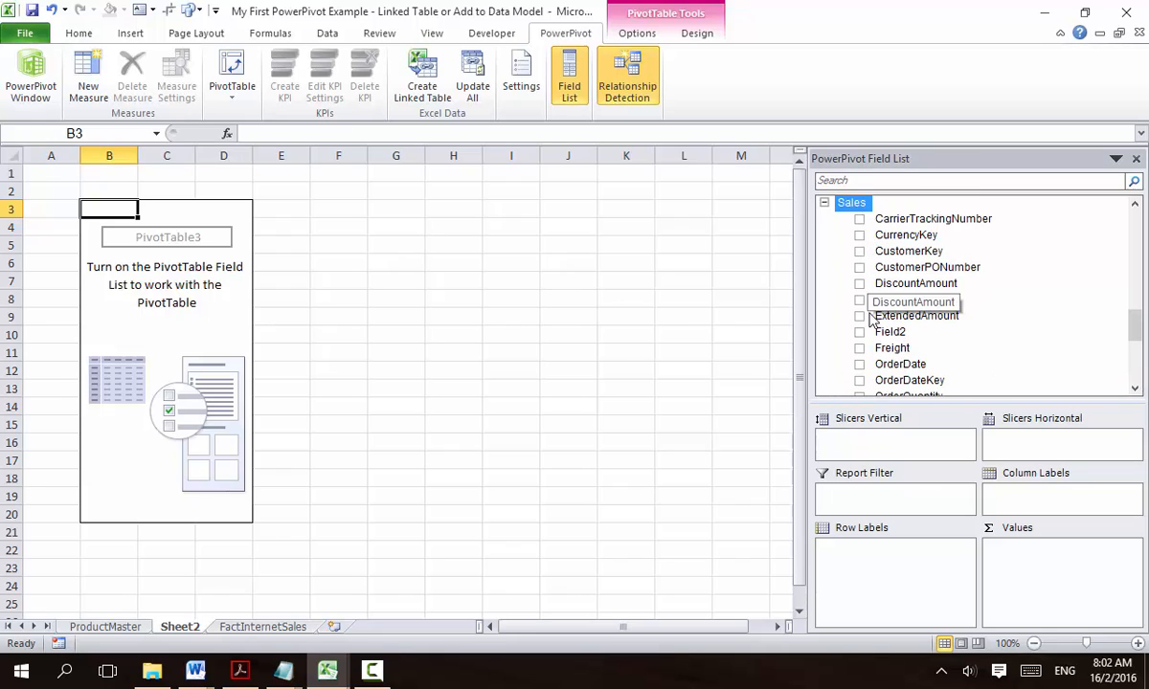
scroll(867, 364, "down", 5)
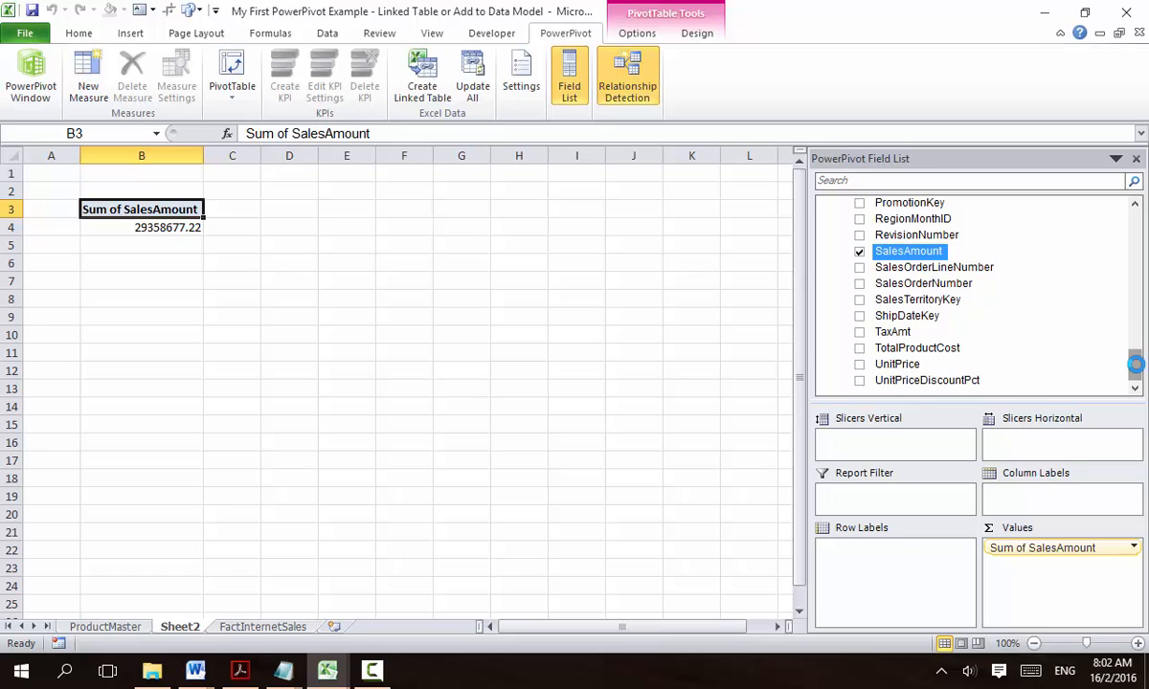
left_click_drag(1137, 366, 1140, 240)
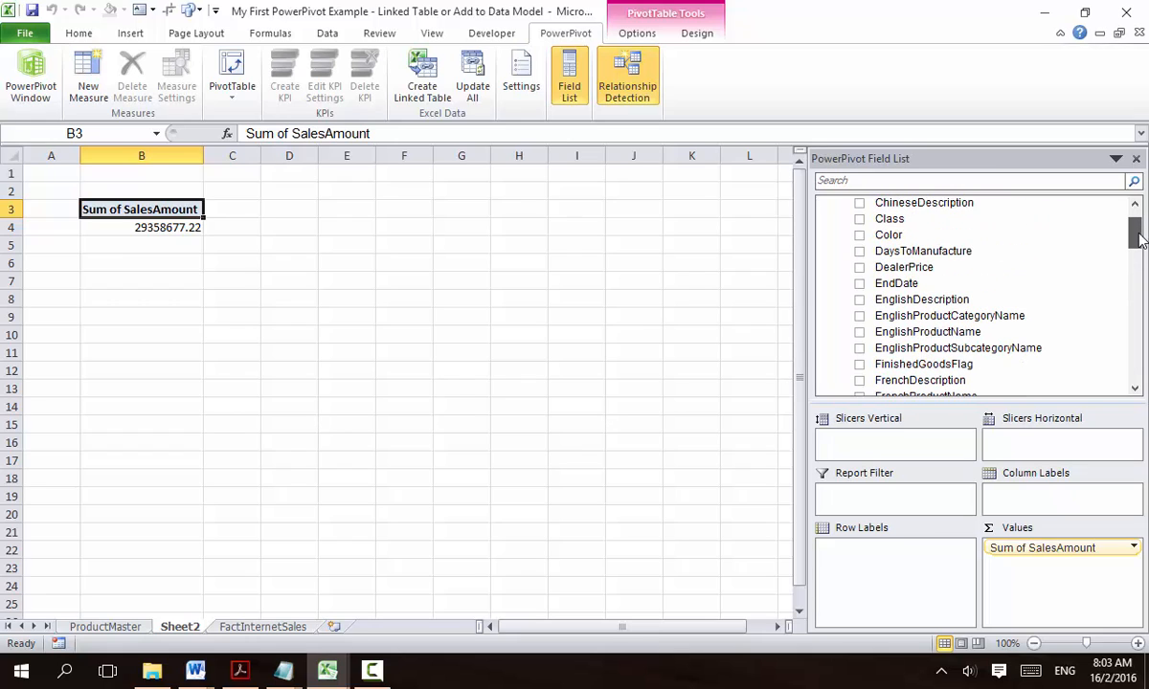
left_click(859, 331)
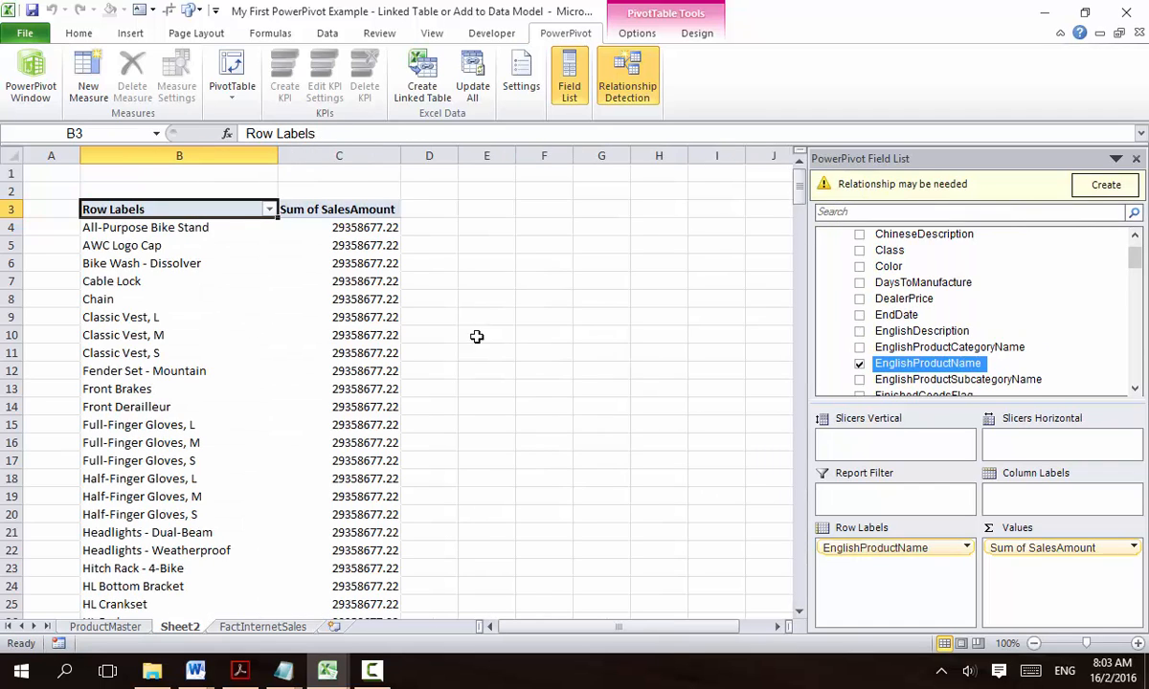
- Automatically detect and create the missing relationship between the Sales and Products tables for the PivotTable
left_click(1104, 184)
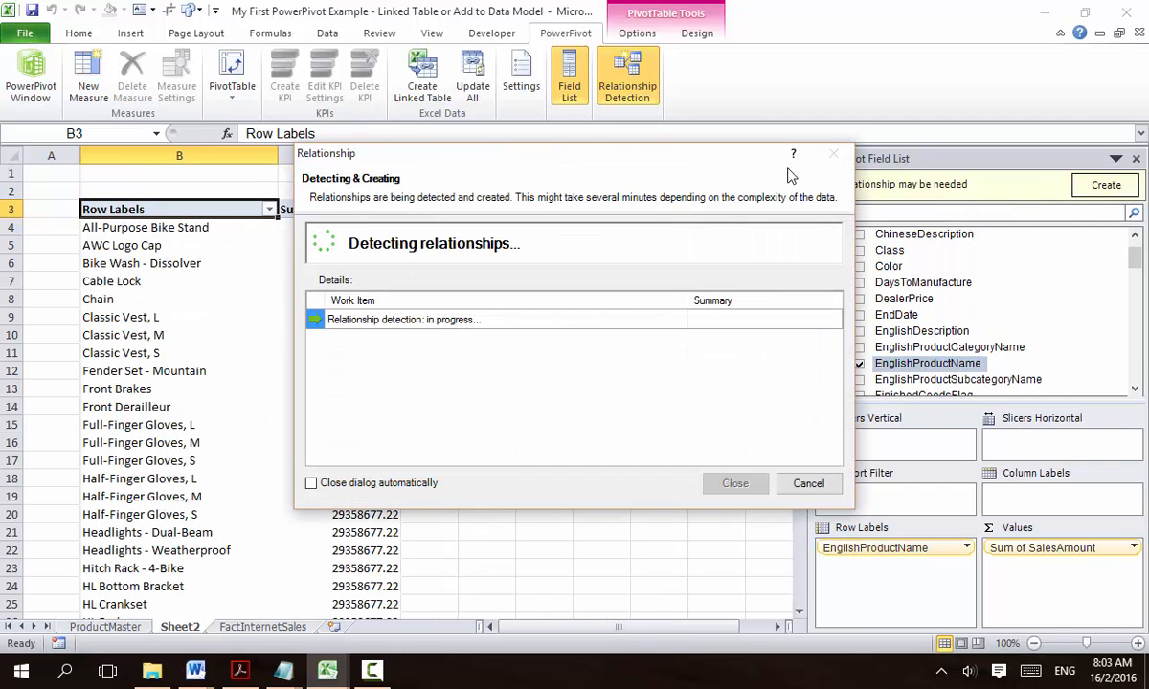
left_click_drag(508, 157, 495, 96)
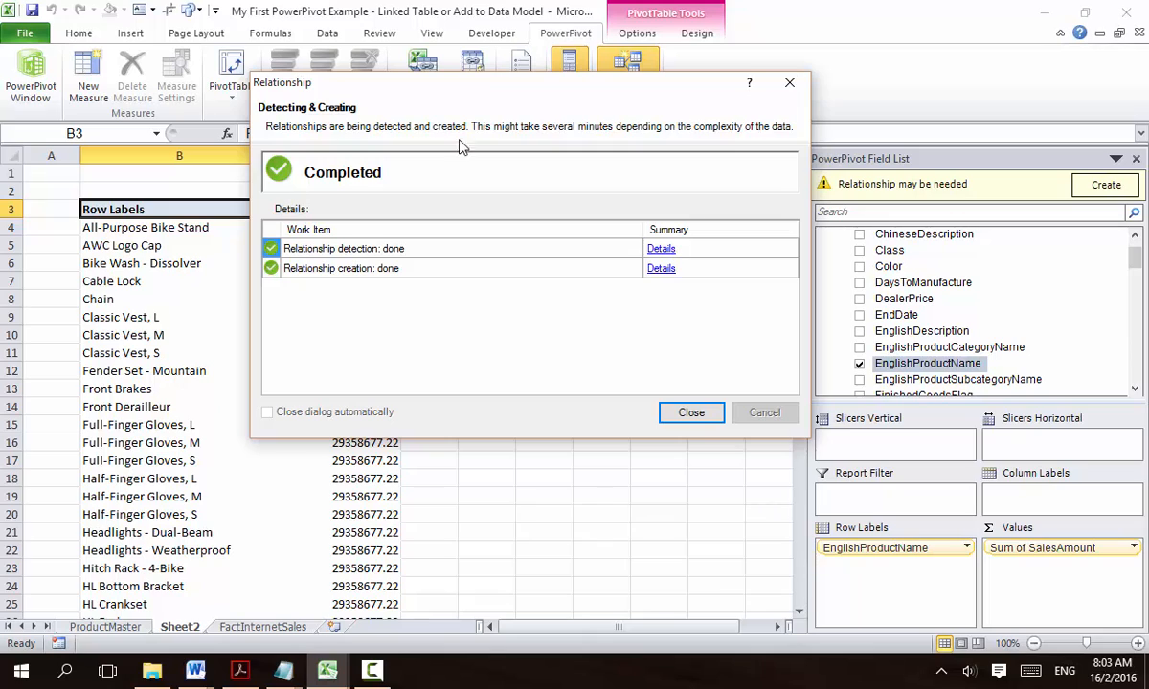
left_click(688, 412)
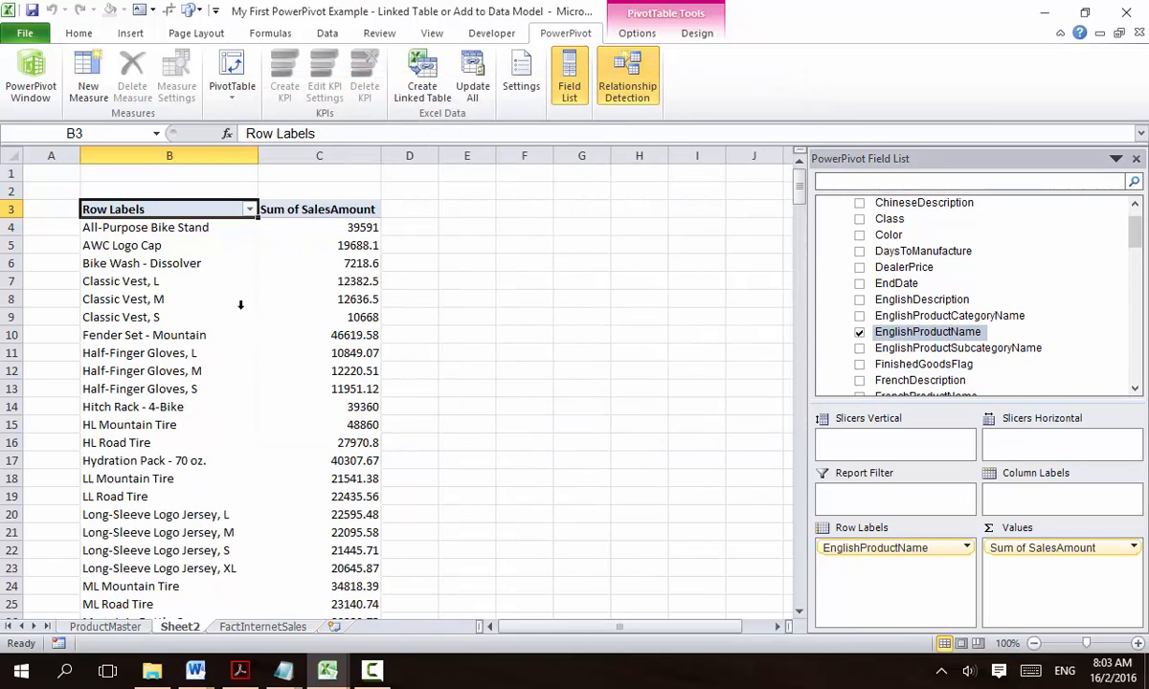
- Add EnglishProductCategoryName to the row labels of the Sheet2 PivotTable and place it above EnglishProductName
left_click(859, 319)
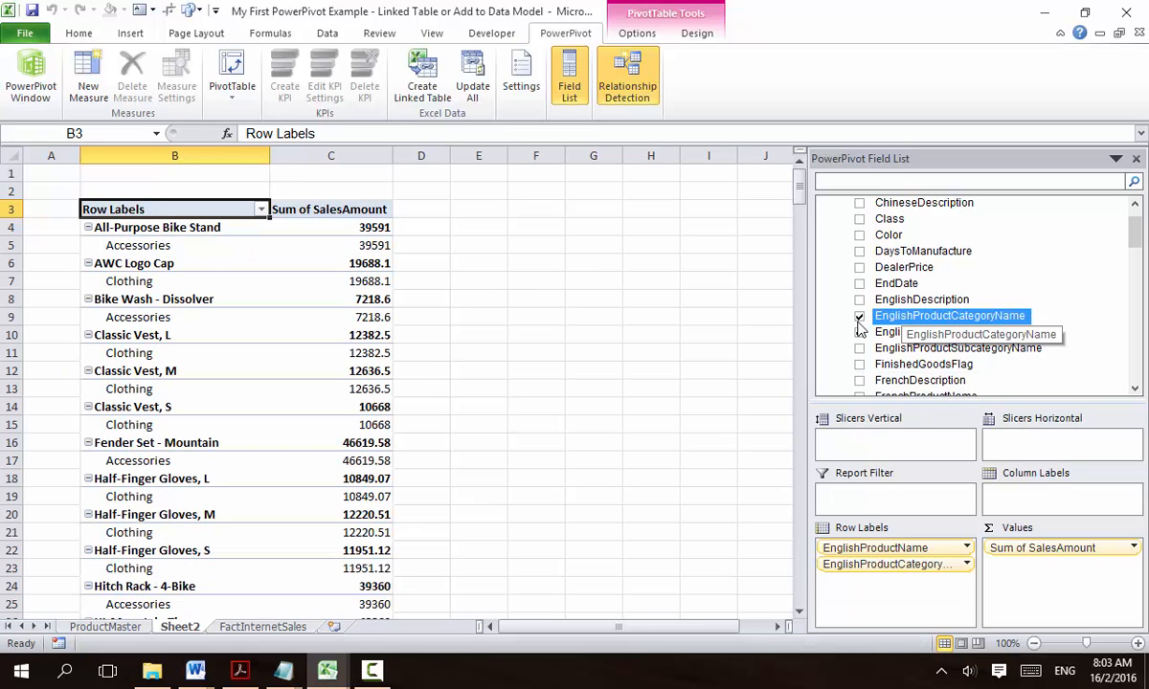
left_click(823, 565)
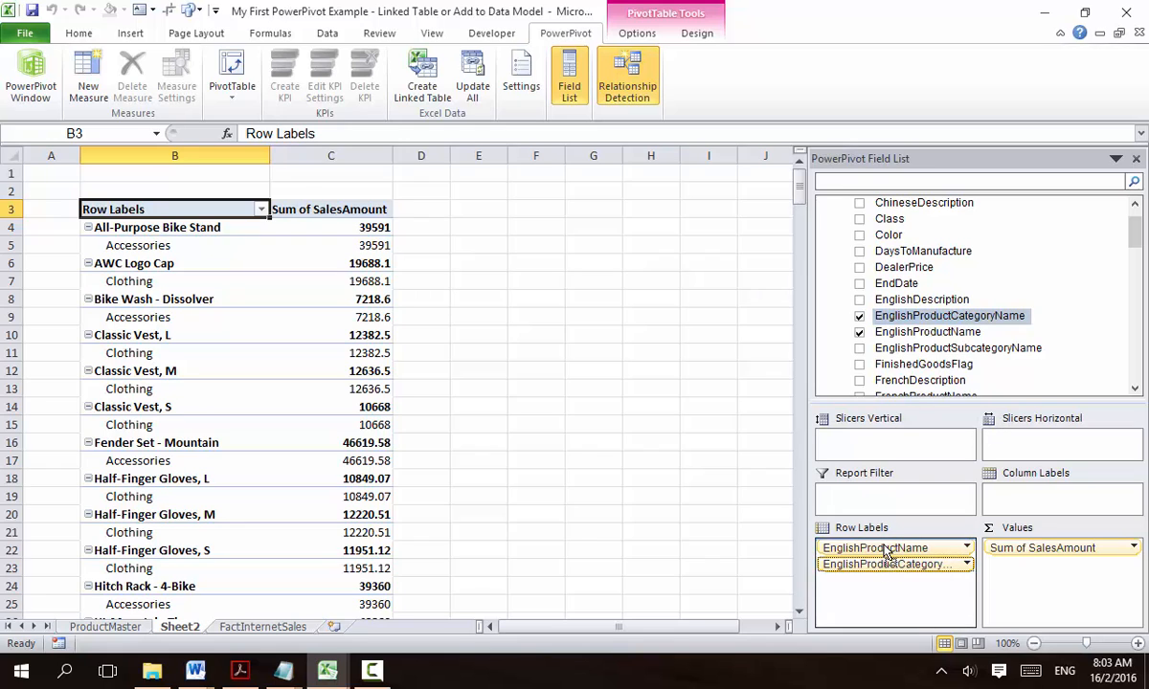
left_click_drag(887, 553, 888, 548)
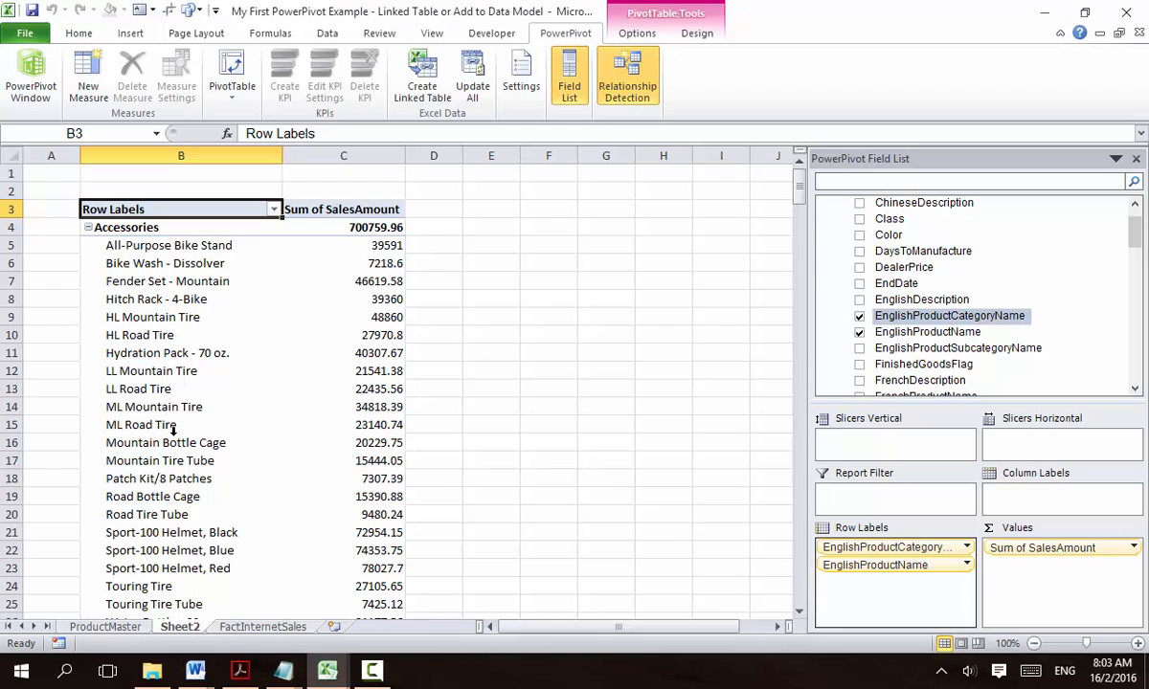
- Delete the Sheet2 worksheet that holds the PivotTable
right_click(186, 629)
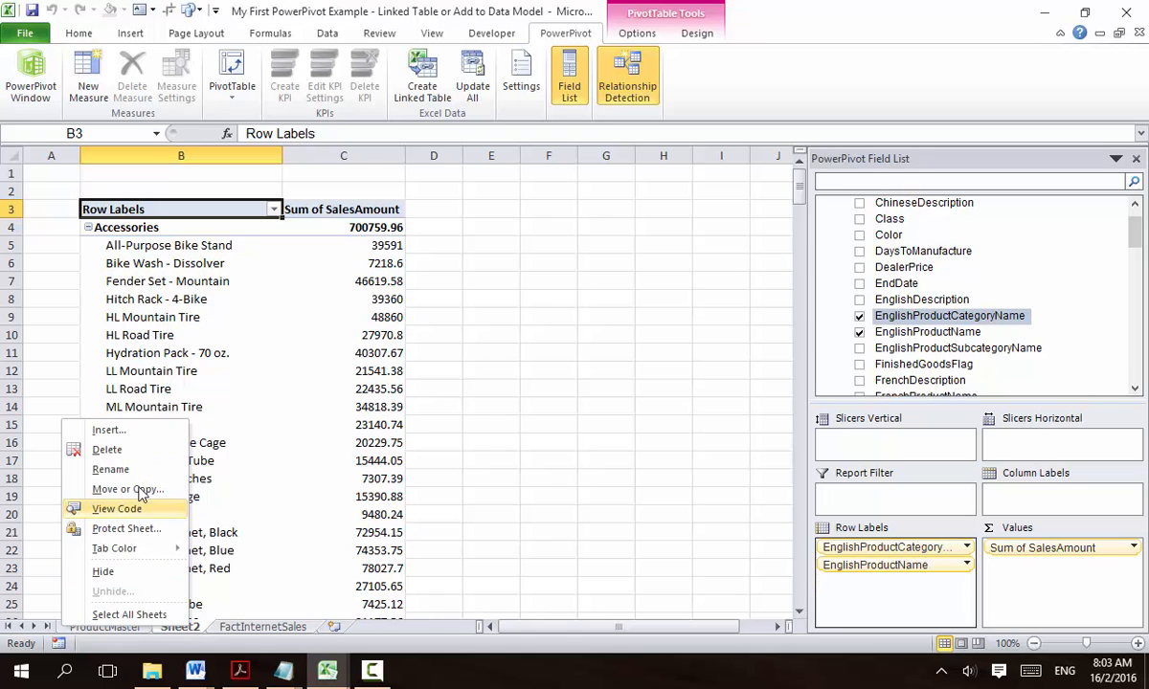
left_click(108, 449)
left_click(540, 380)
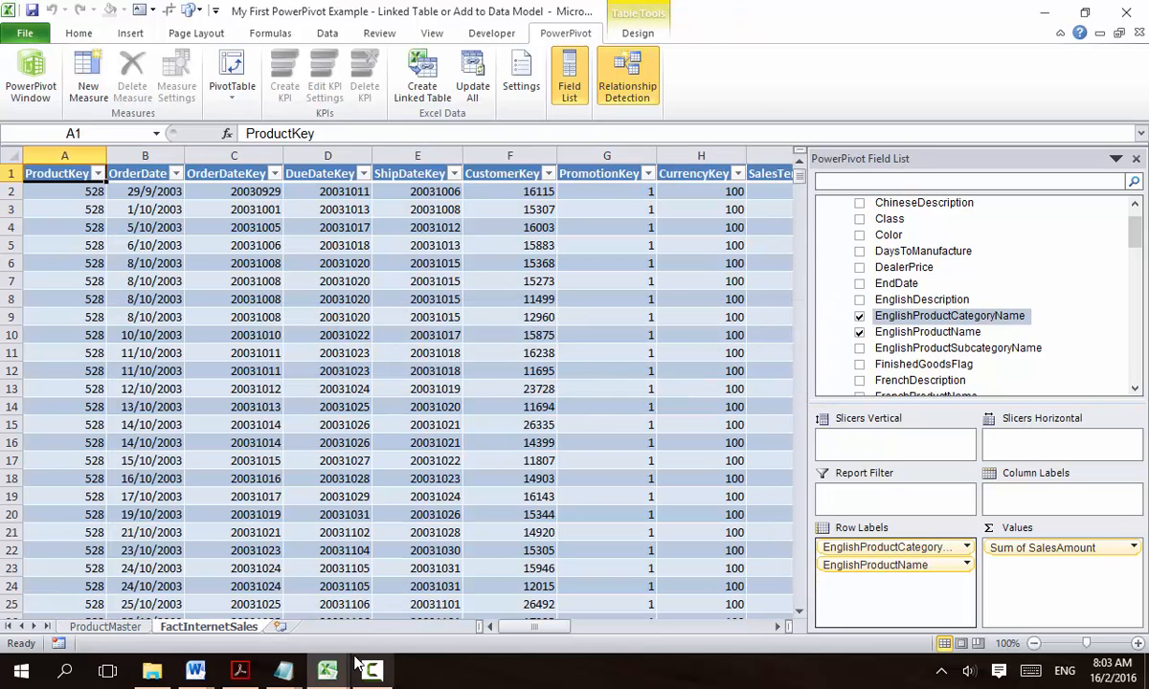
- Switch to the PowerPivot window, check the Sales and Products tables, and create a fresh PivotTable on a new worksheet
mouse_move(330, 678)
left_click(148, 559)
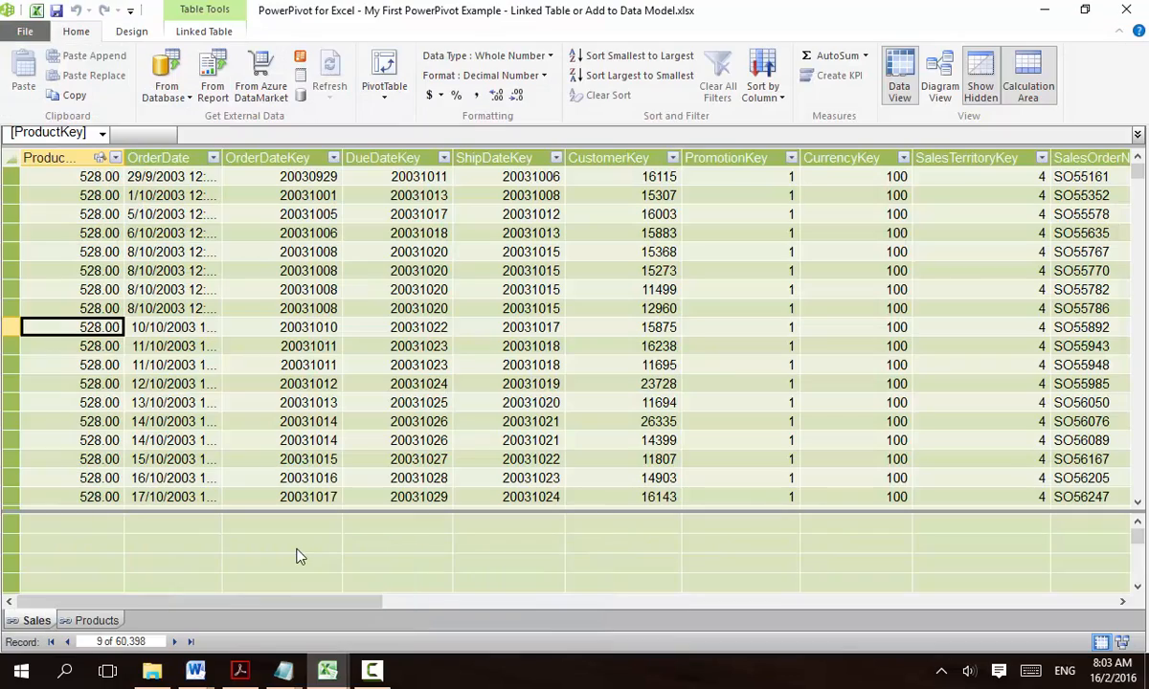
left_click(299, 556)
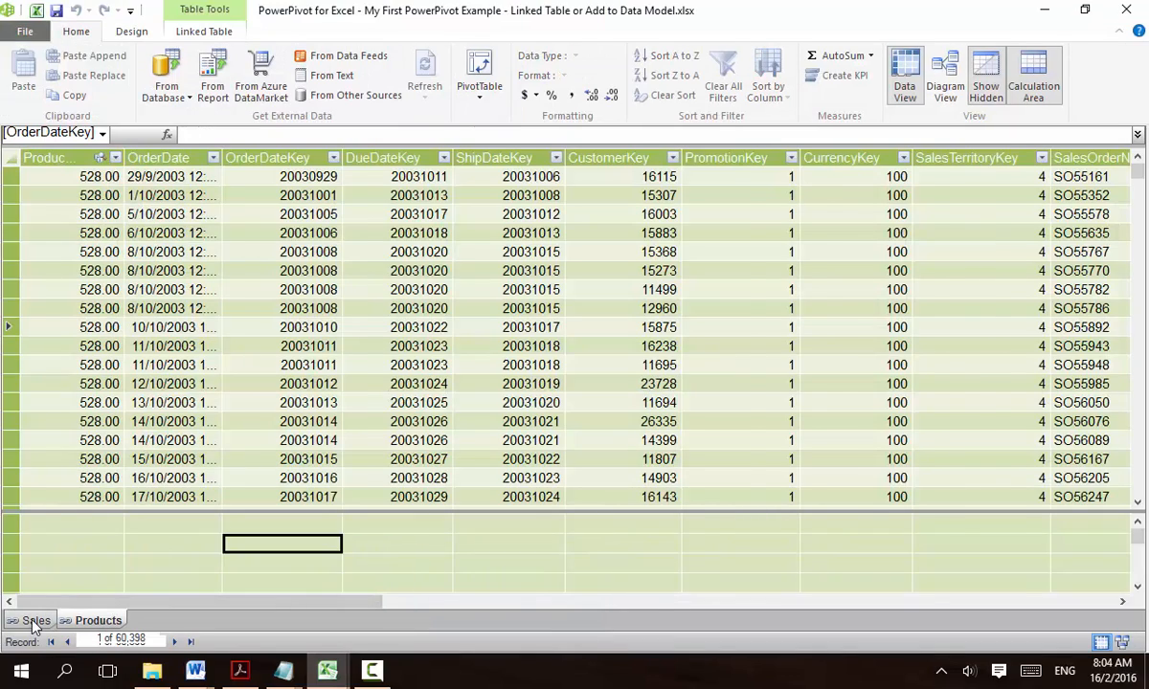
left_click(95, 620)
left_click(35, 621)
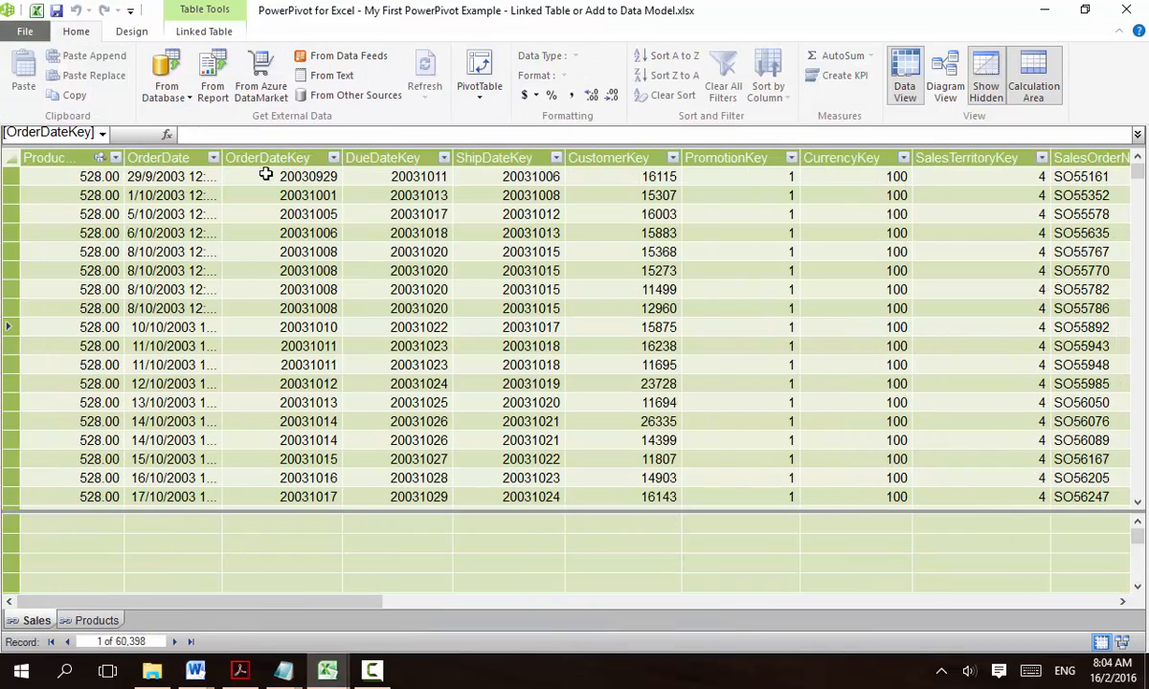
left_click(371, 224)
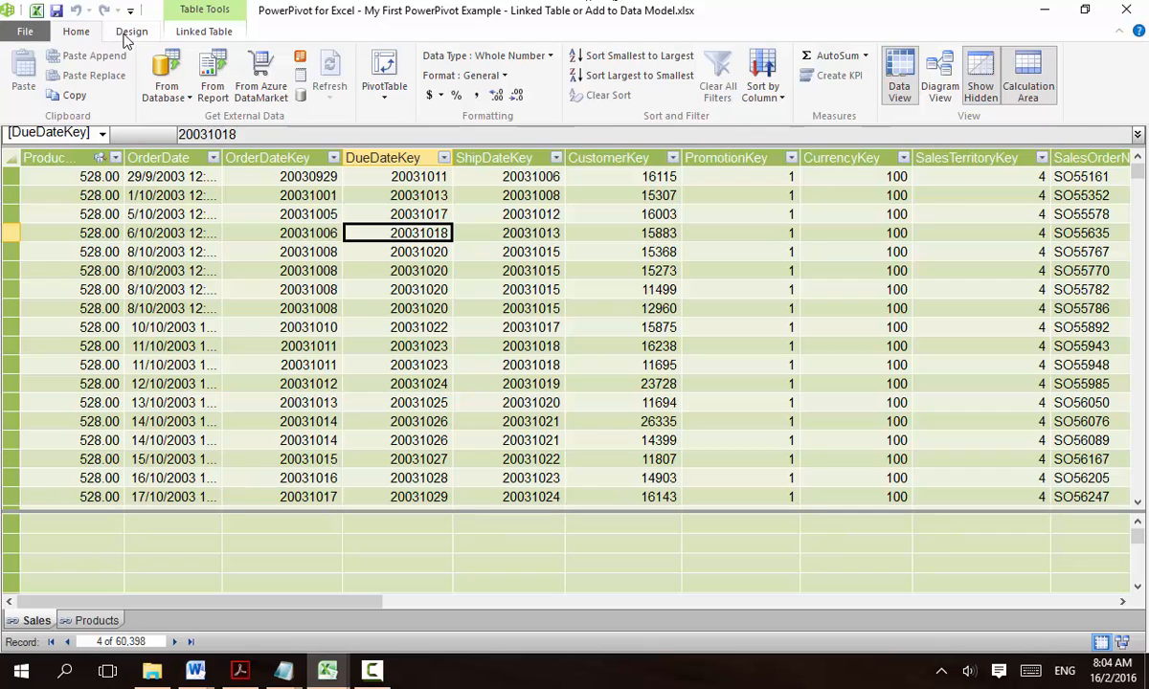
left_click(383, 66)
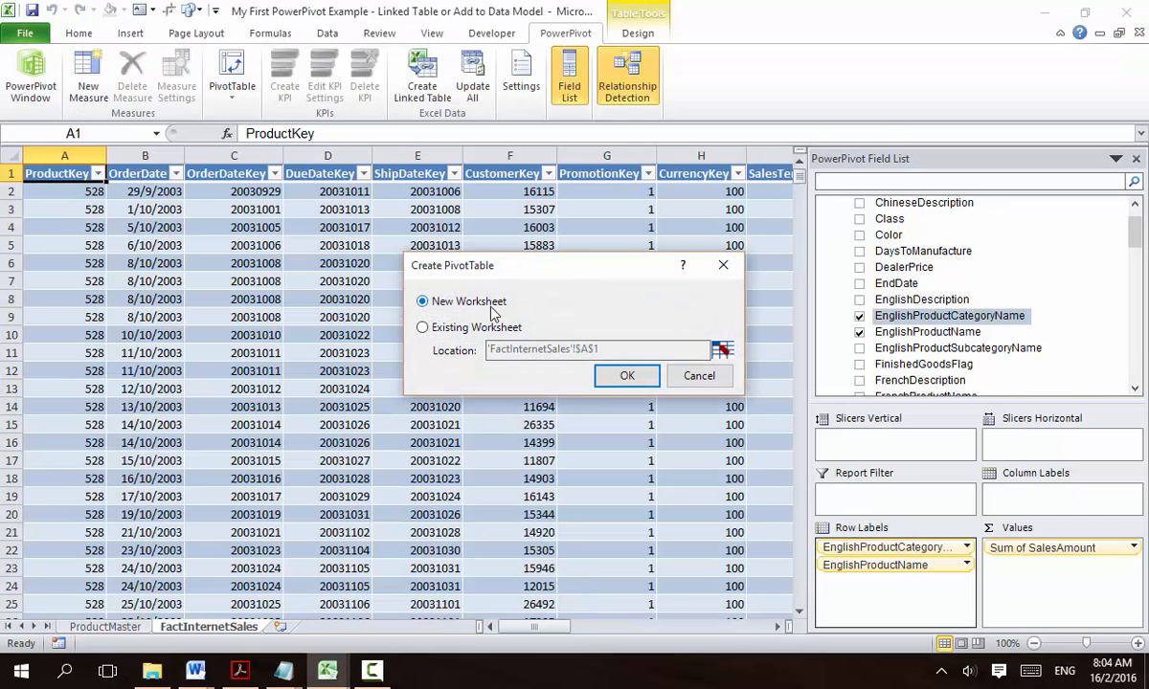
left_click(624, 375)
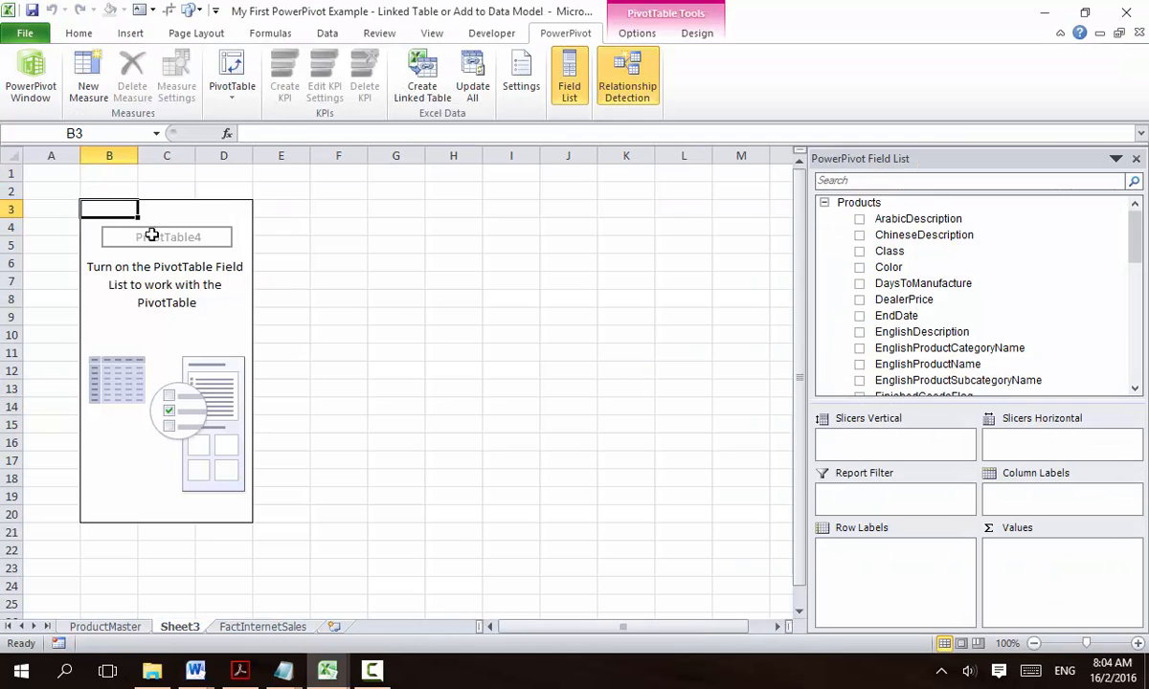
- Add EnglishProductName and EnglishProductCategoryName from the Products table as row labels, with the category above the product name
scroll(919, 251, "down", 3)
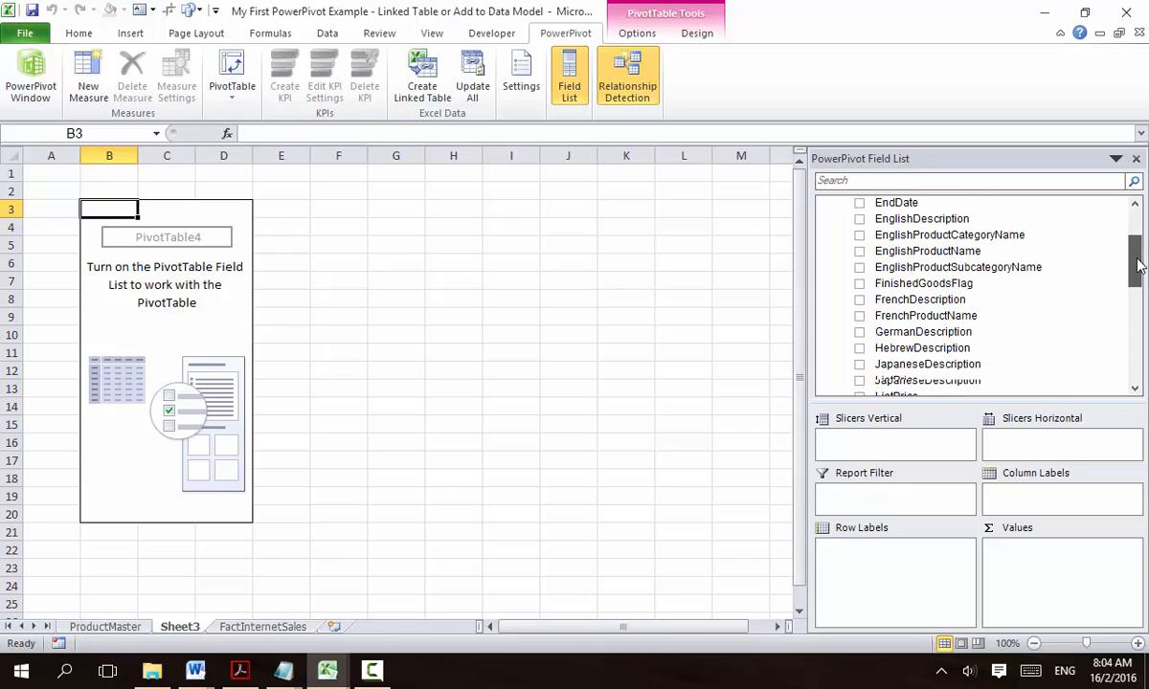
left_click(859, 234)
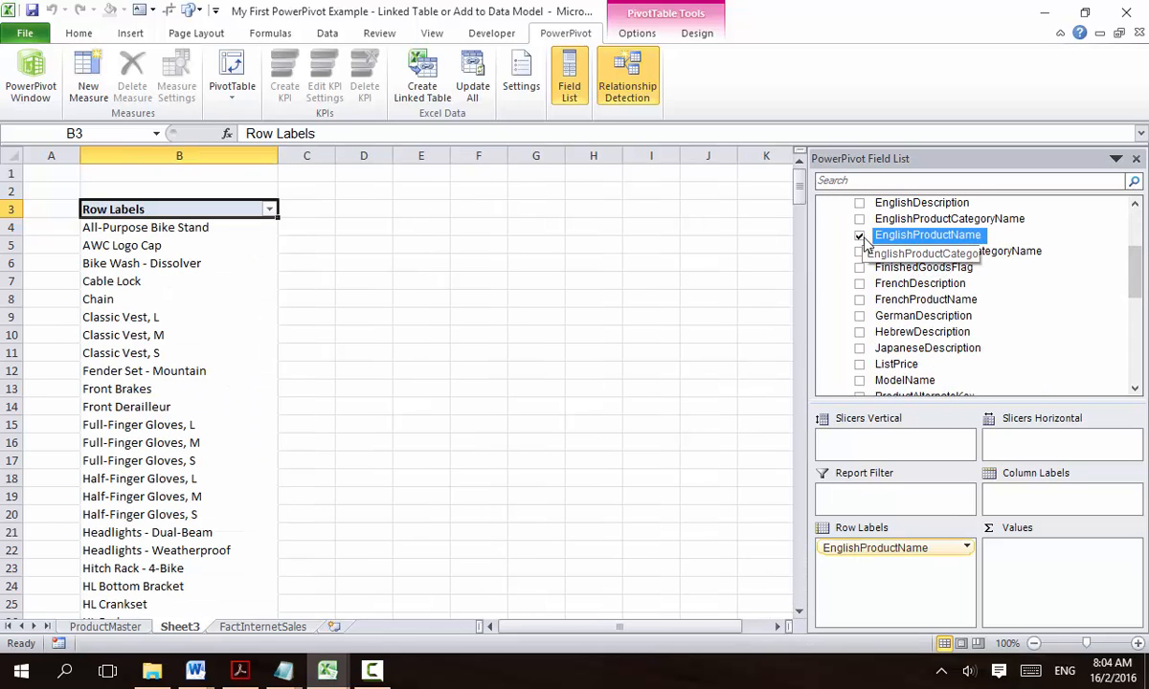
left_click(859, 218)
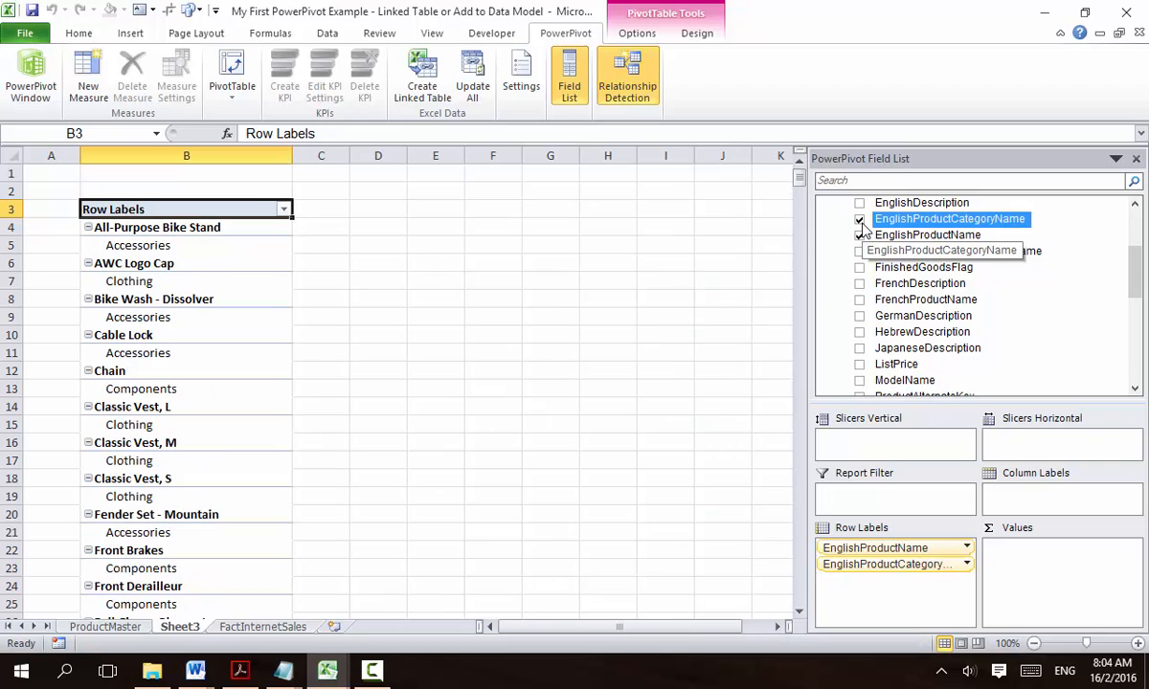
left_click_drag(903, 564, 811, 530)
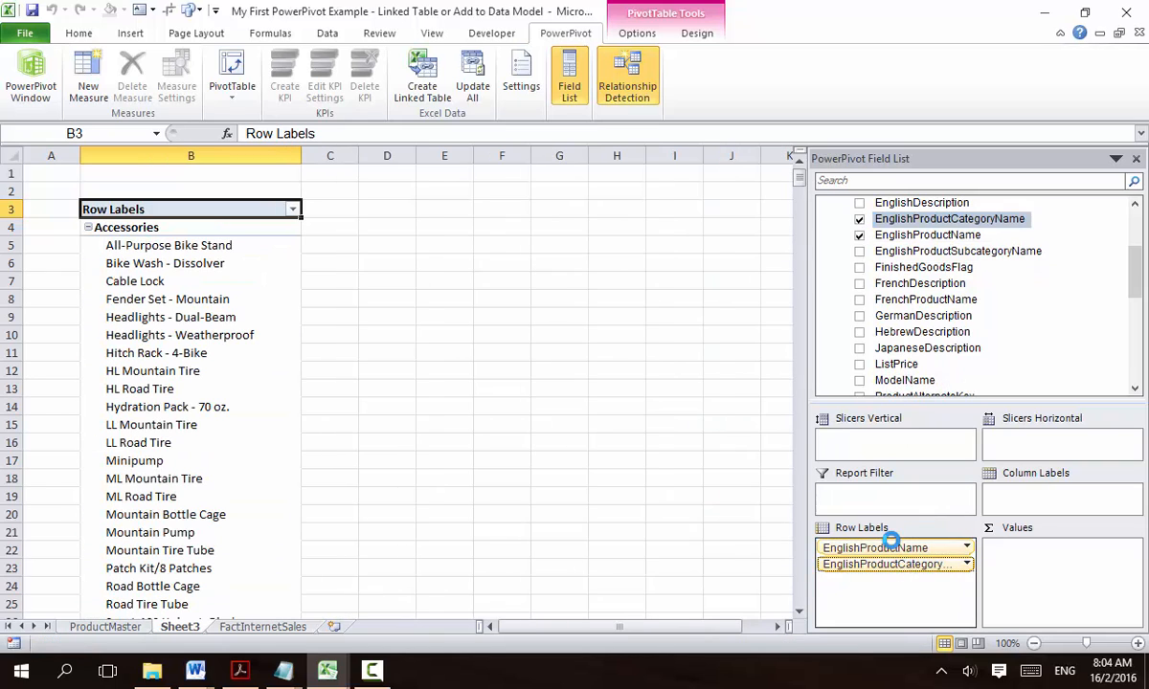
- Add SalesAmount from the Sales table to the values of the category and product PivotTable
scroll(1120, 278, "down", 8)
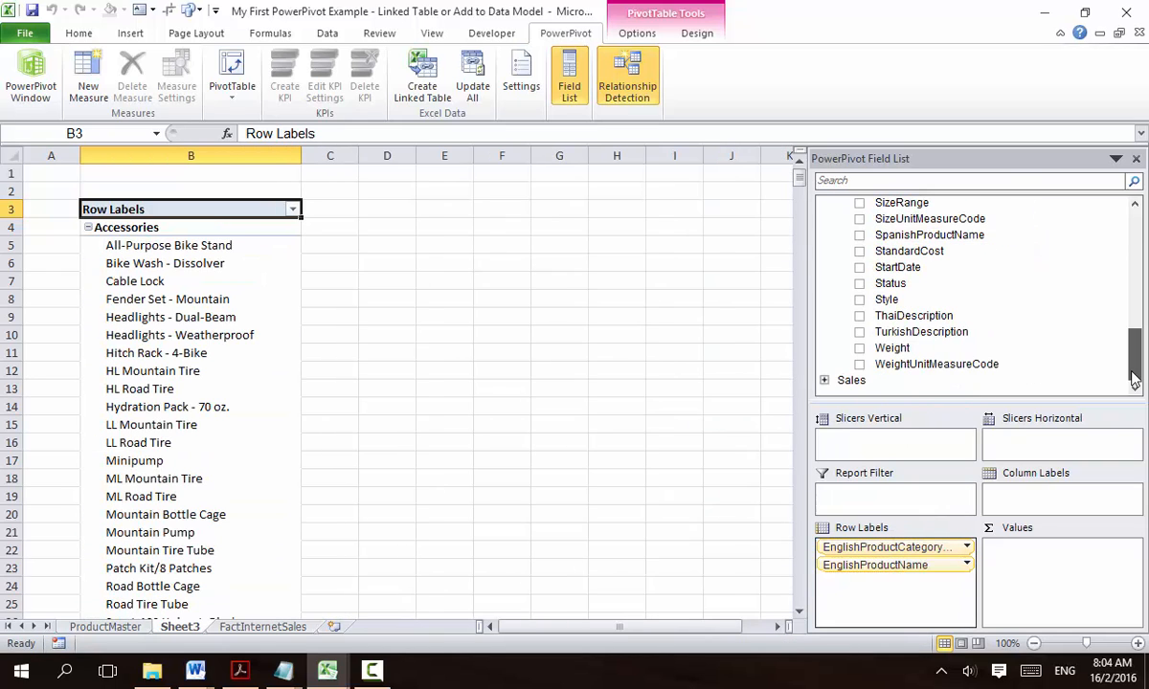
left_click(824, 379)
scroll(967, 380, "down", 5)
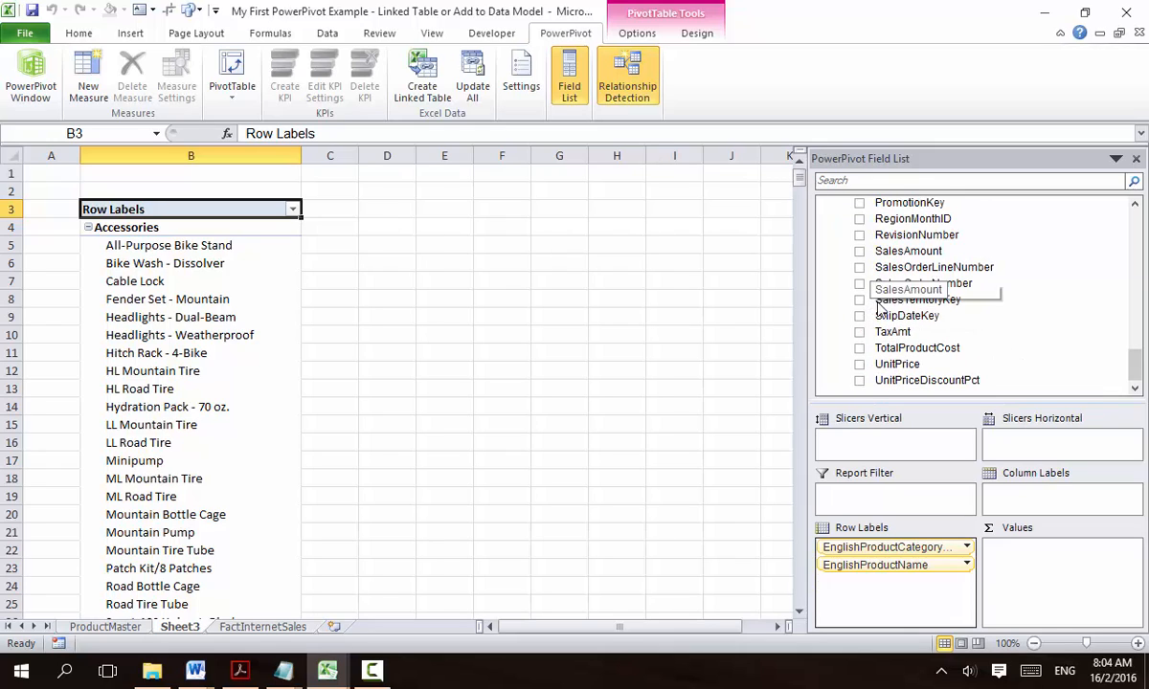
left_click(859, 252)
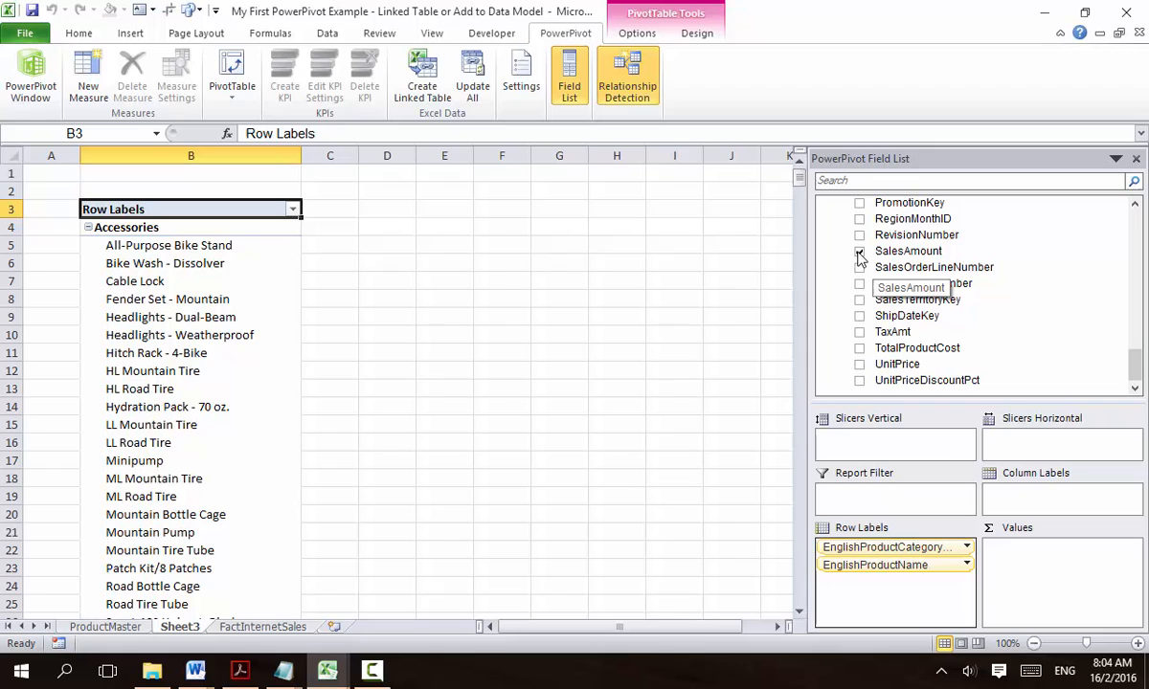
left_click(919, 252)
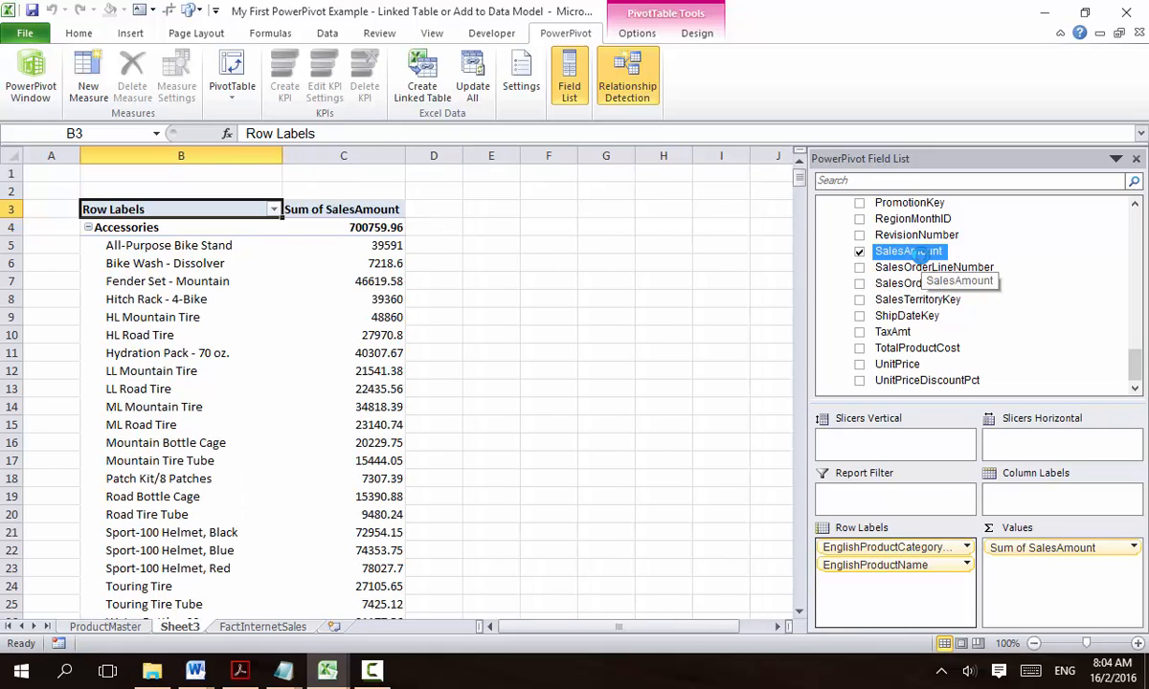
- Compare the sales amounts in the Sheet3 PivotTable with the source data on the FactInternetSales sheet
left_click(309, 323)
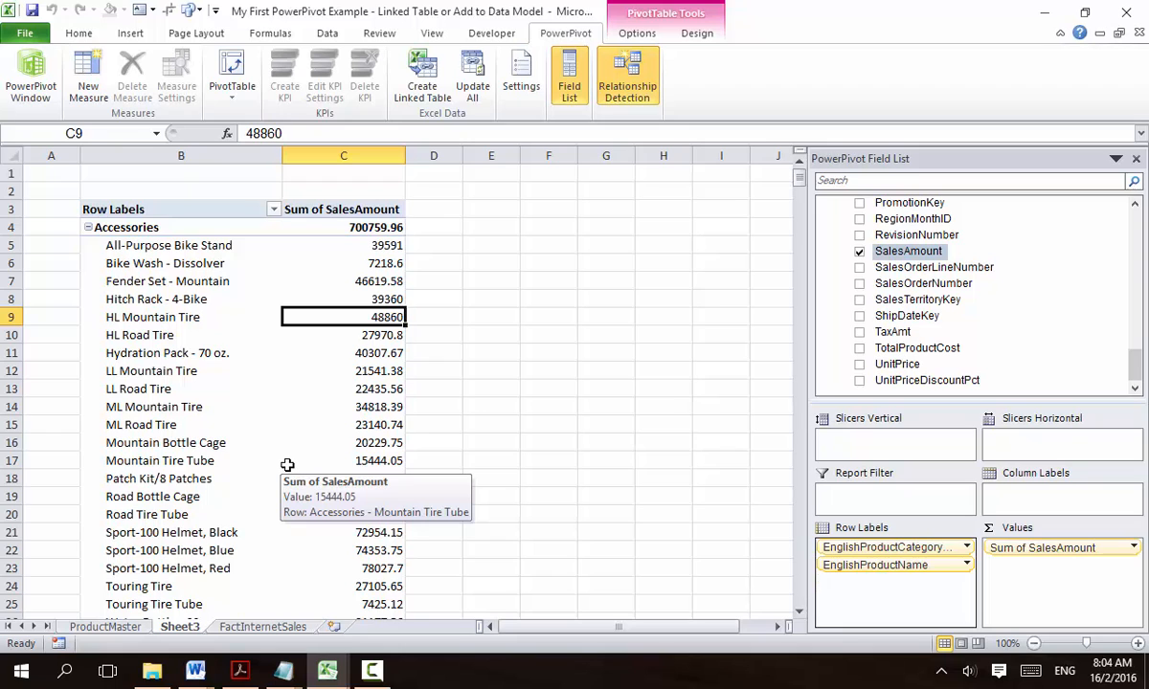
left_click(261, 628)
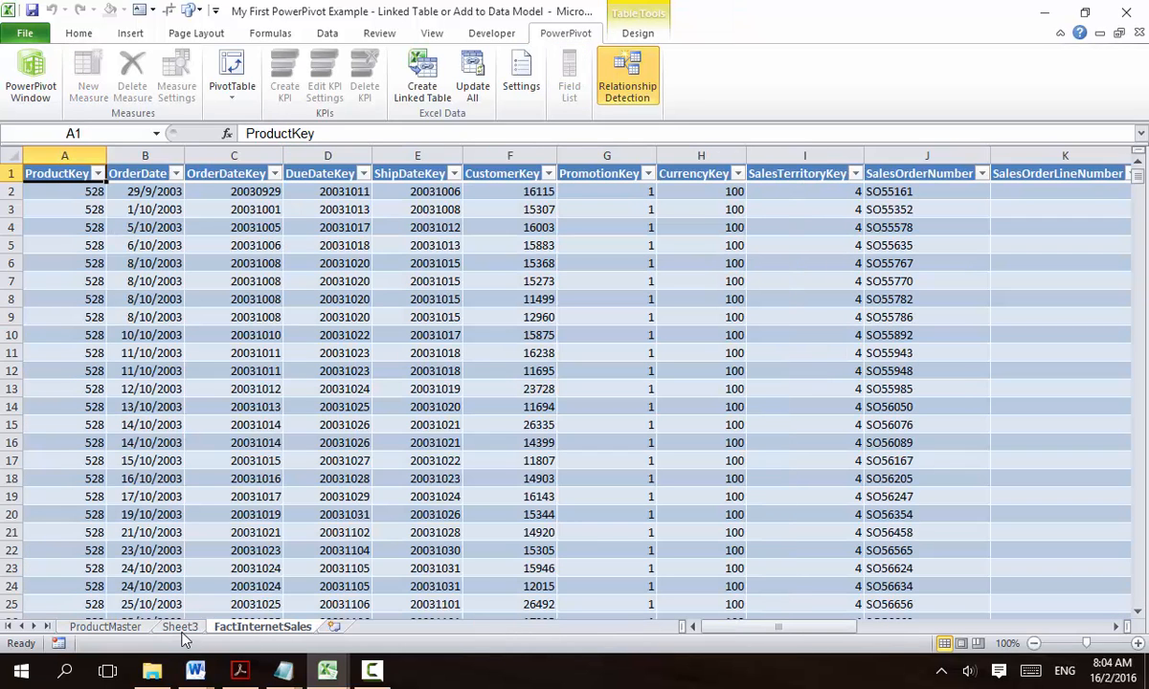
left_click(178, 629)
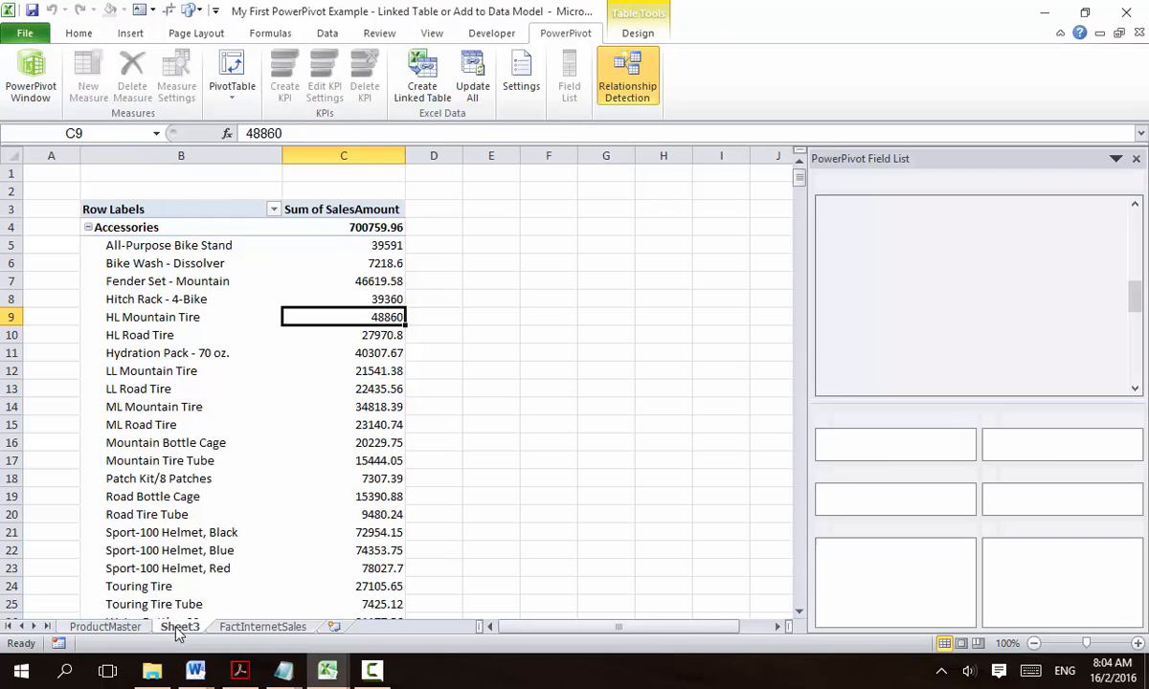